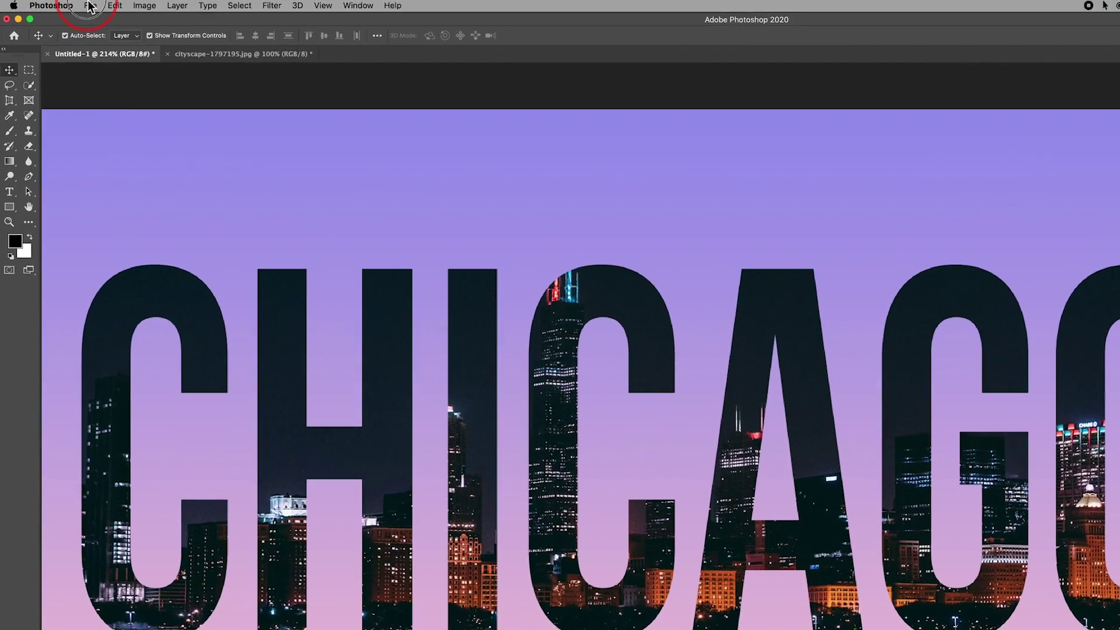
- Create a new 1920 x 1080 document from the Film & Video HDTV 1080p preset
click(68, 4)
click(71, 13)
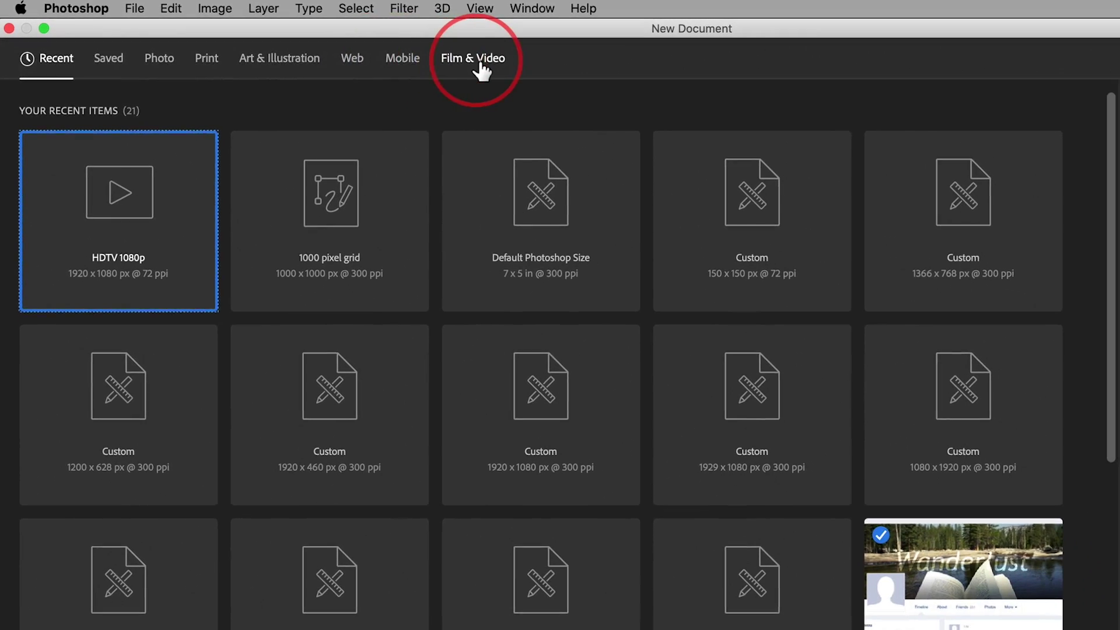
click(512, 63)
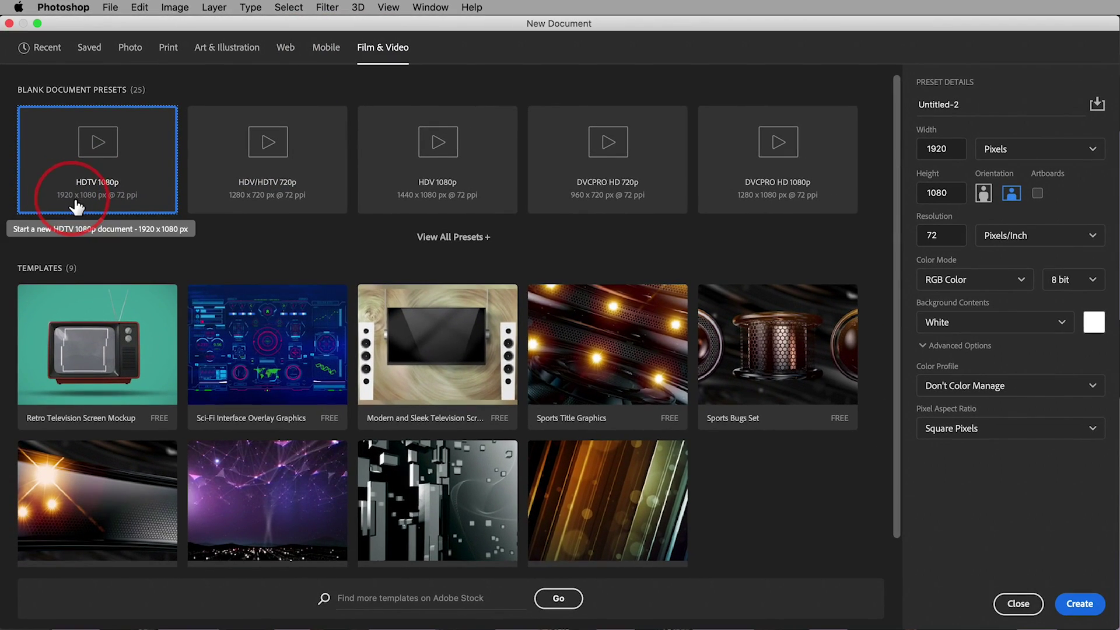
double_click(155, 155)
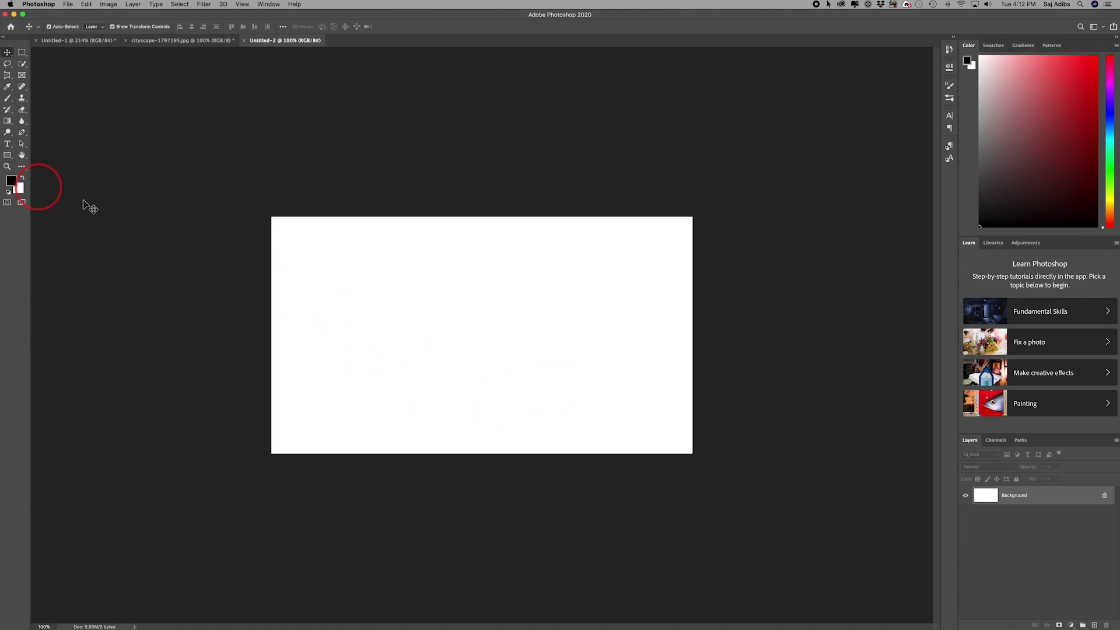
- Choose the Paint Bucket Tool and set the foreground colour to a bright, fully saturated blue
click(9, 123)
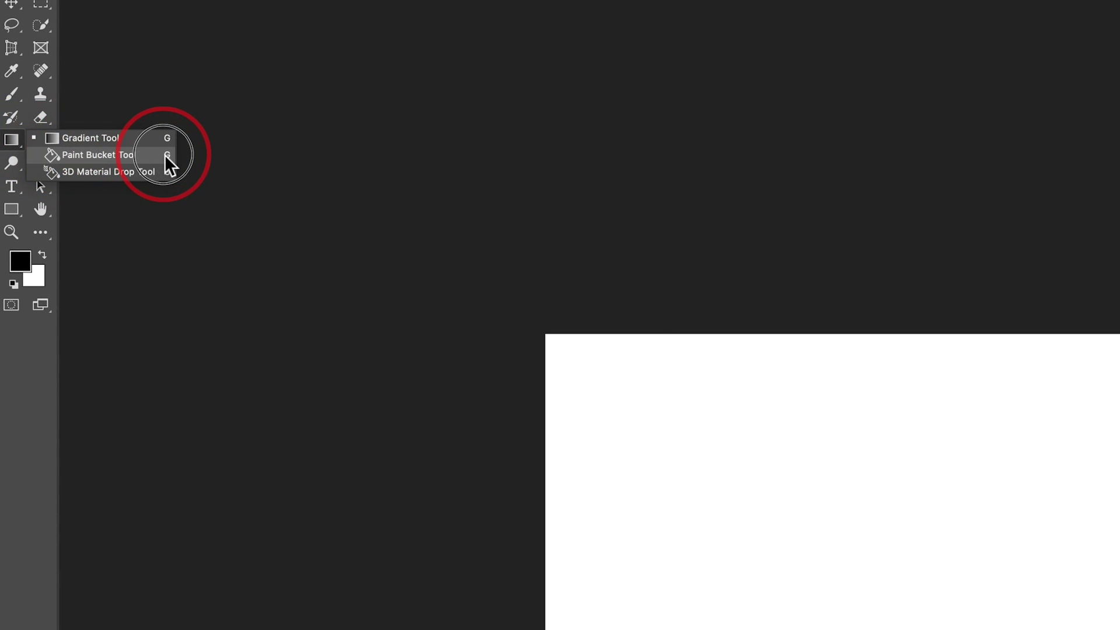
click(115, 156)
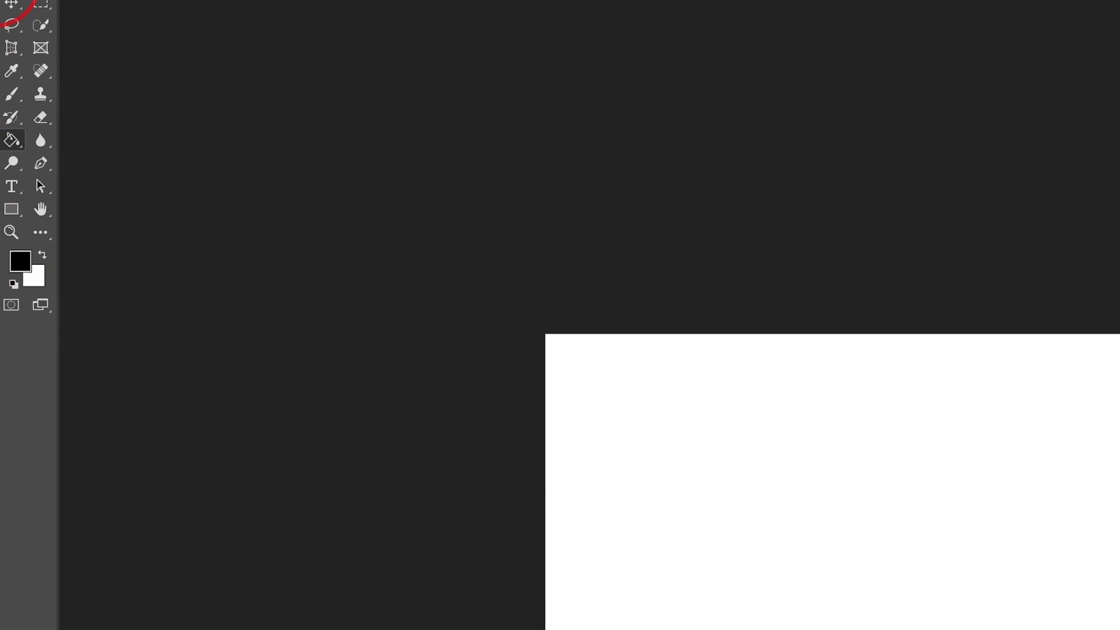
click(7, 42)
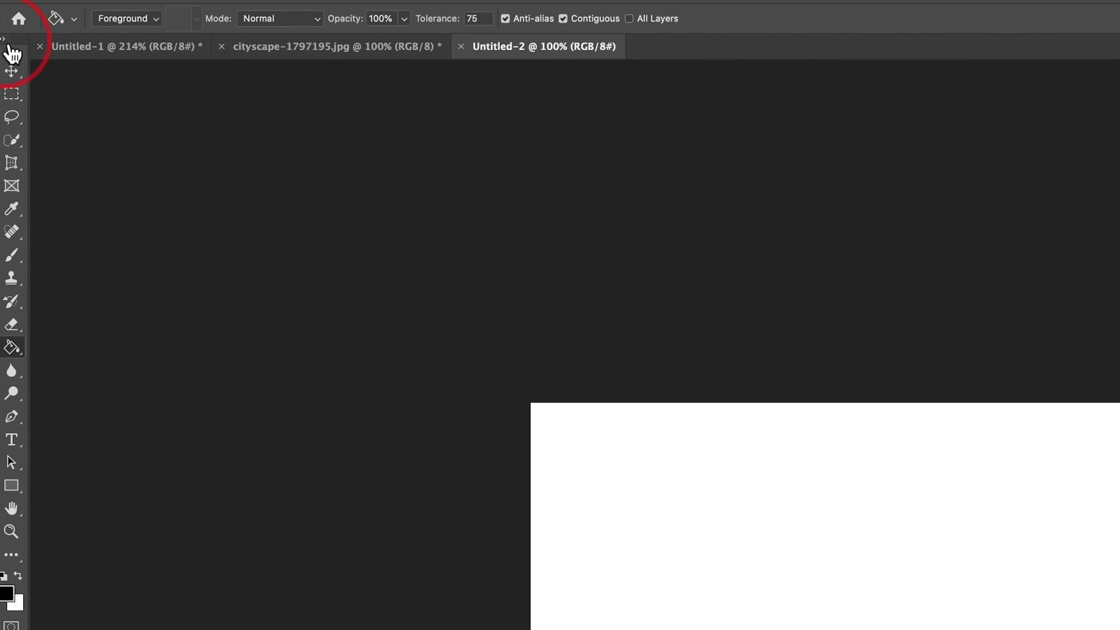
click(4, 38)
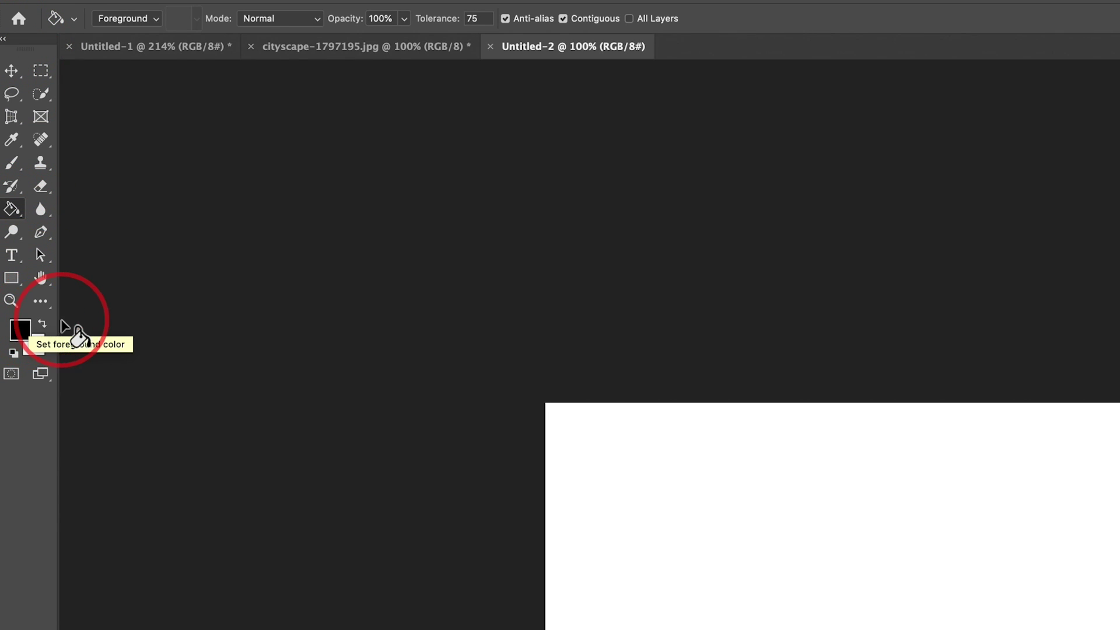
click(22, 337)
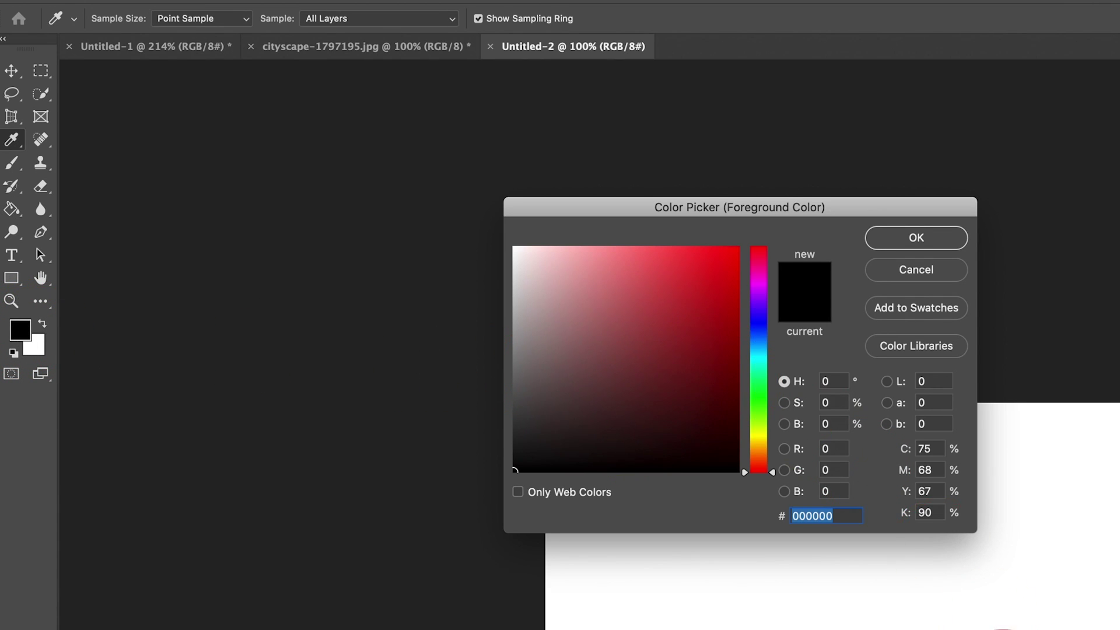
click(765, 325)
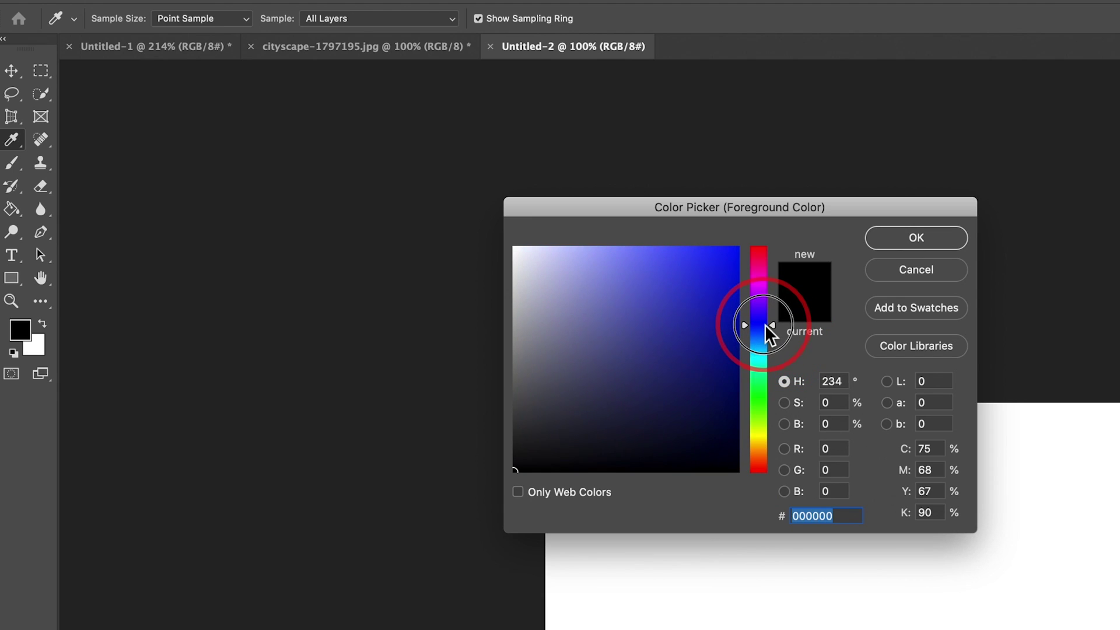
drag(766, 334, 763, 323)
drag(691, 320, 734, 253)
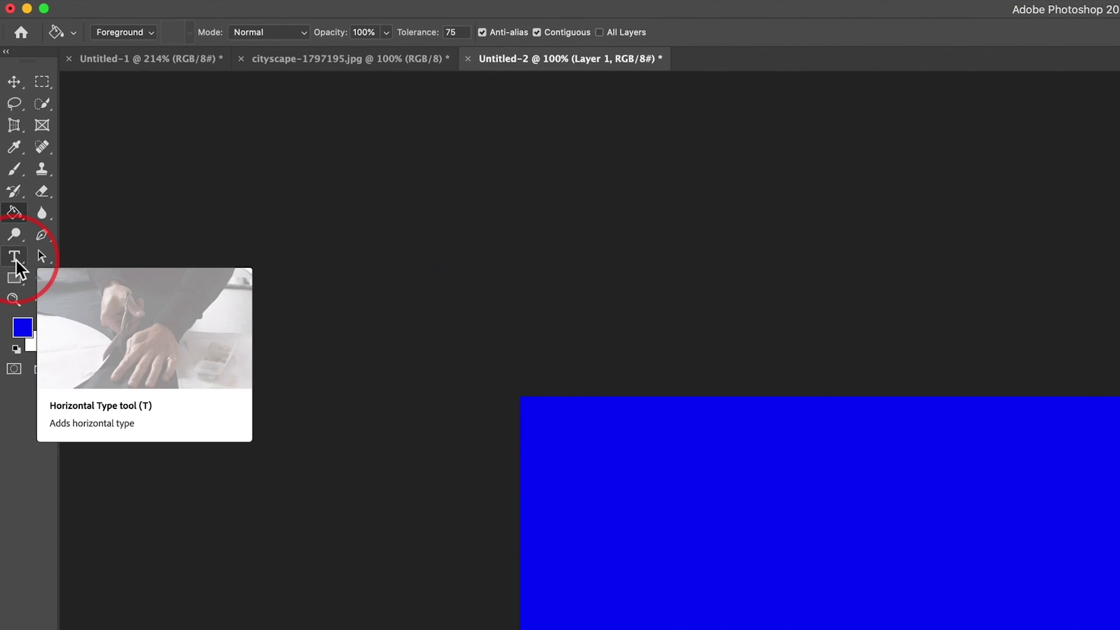
- Type CHICAGO on the canvas and set it to Roboto at 500 pt
click(16, 257)
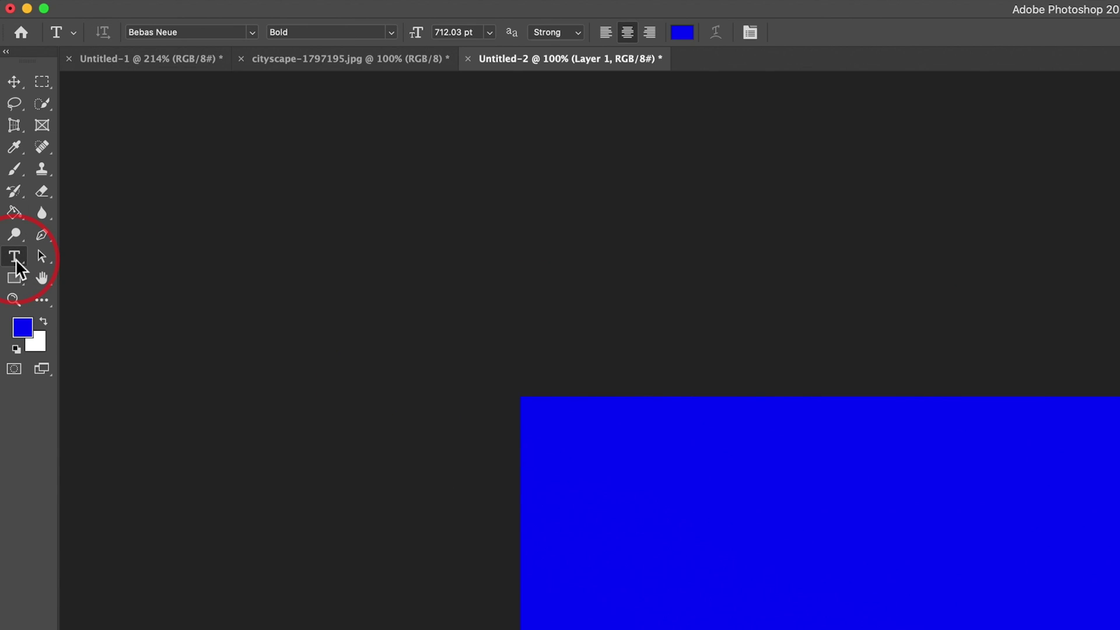
click(727, 596)
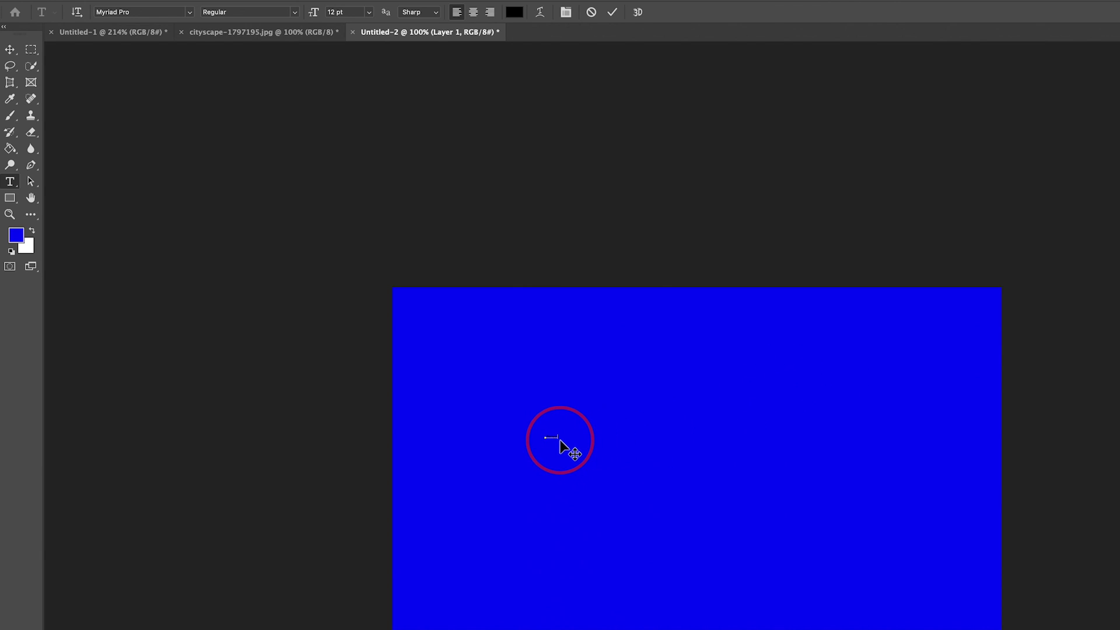
drag(557, 437, 526, 432)
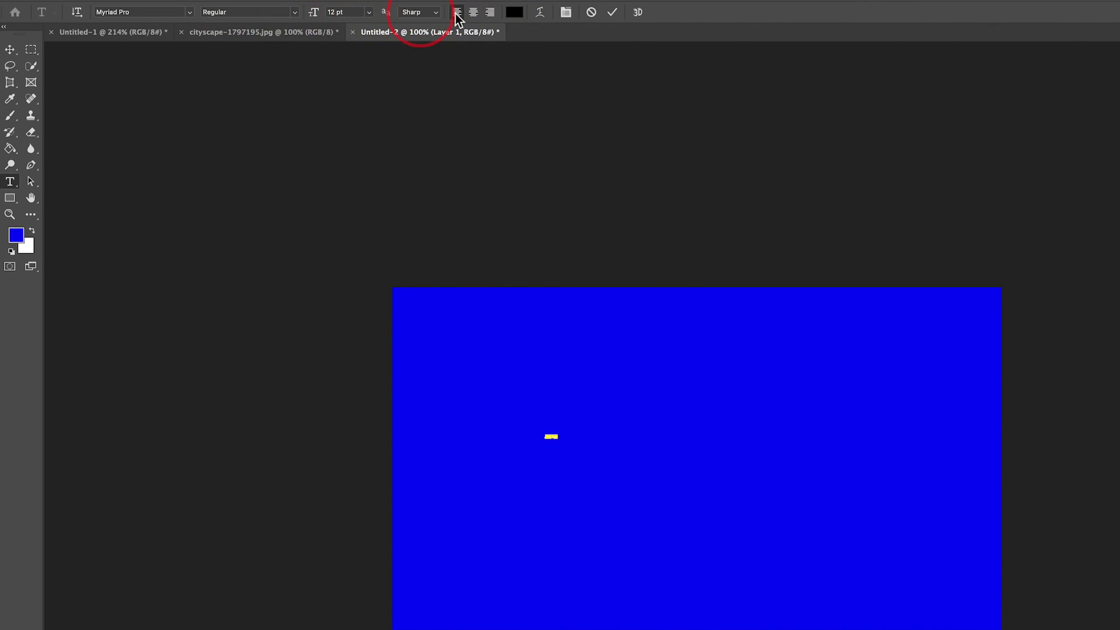
click(369, 12)
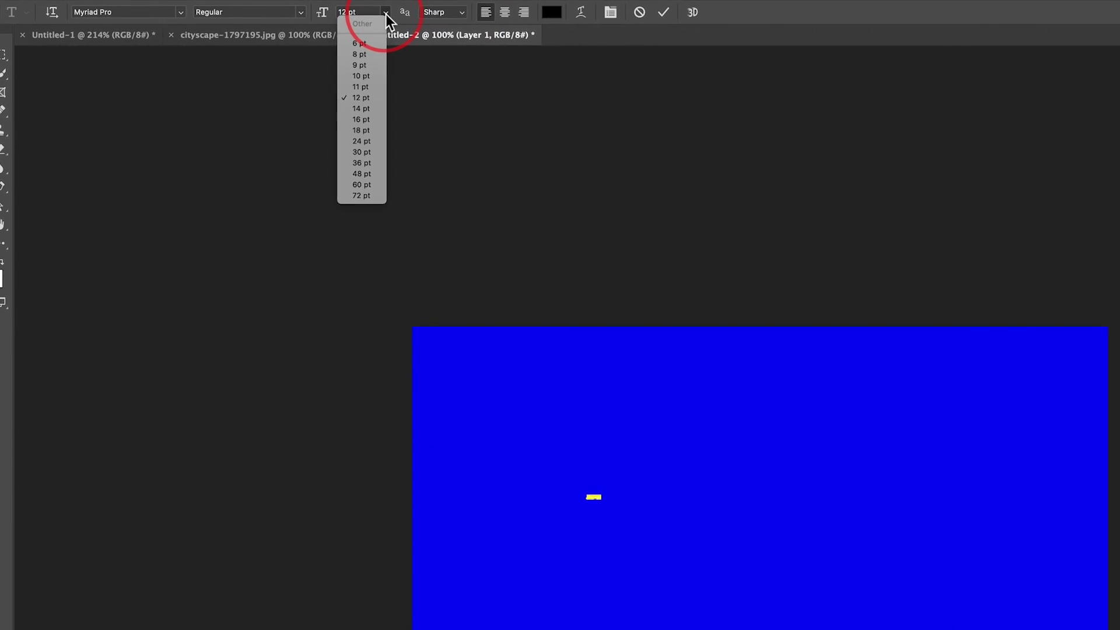
click(341, 12)
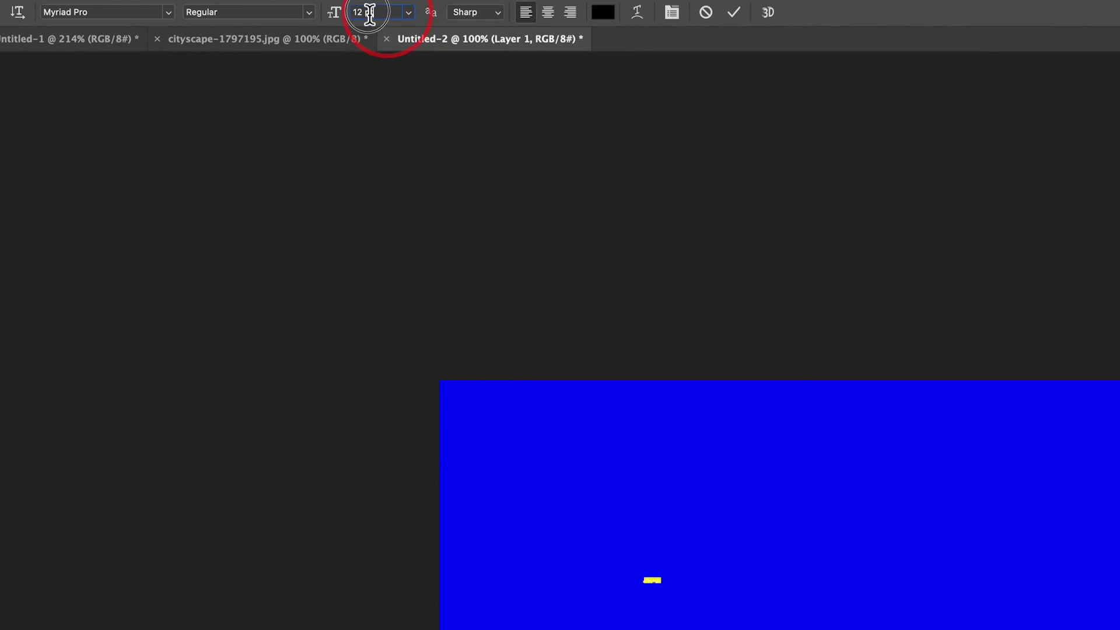
click(370, 12)
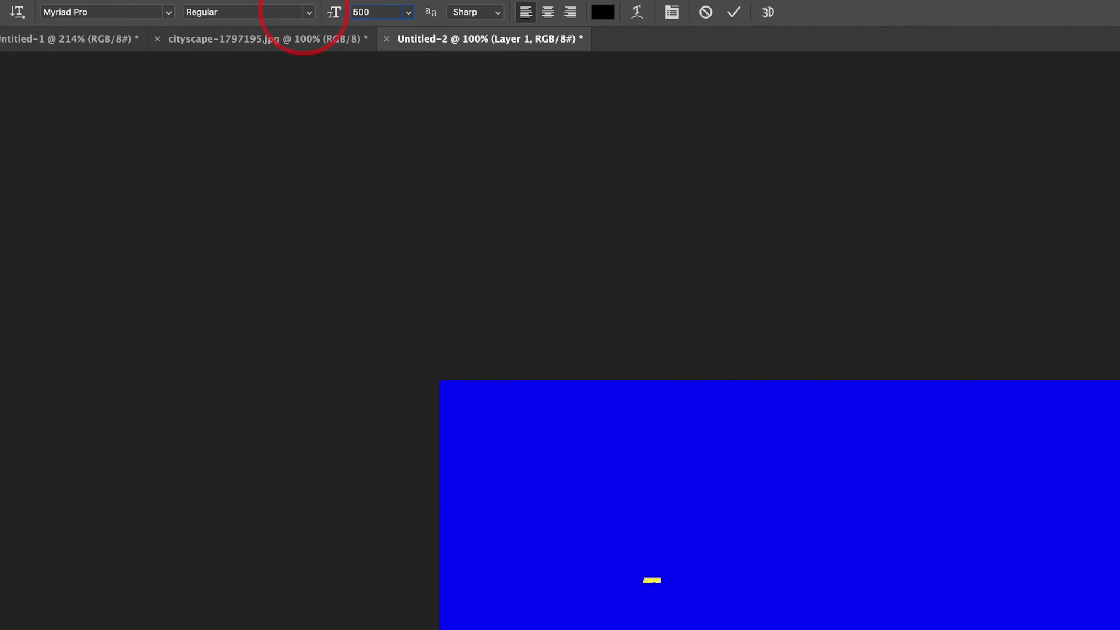
key(Return)
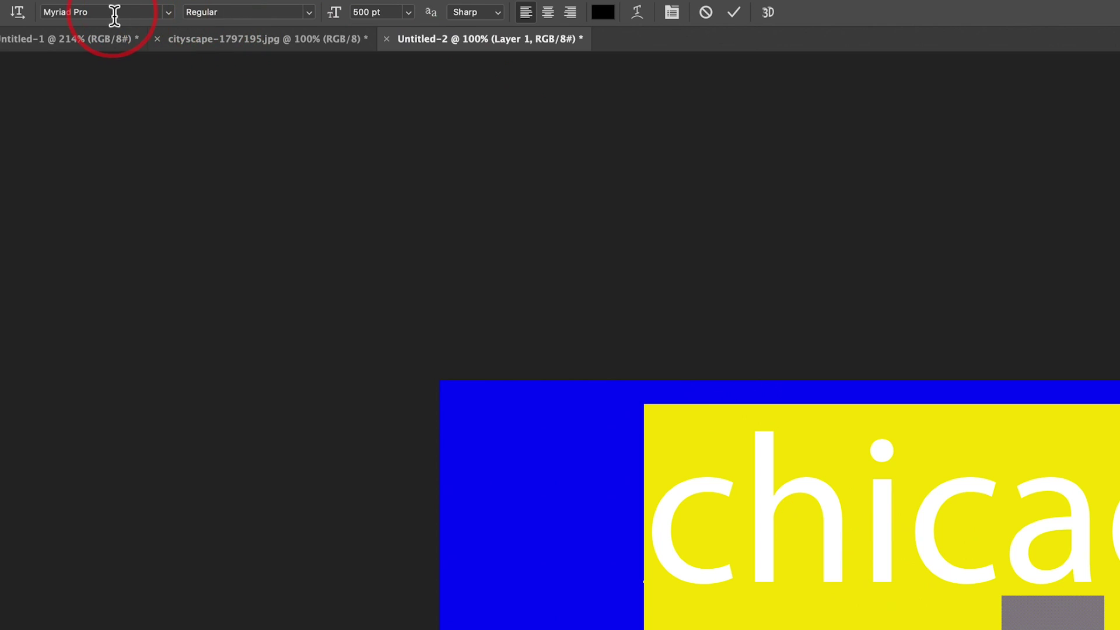
click(171, 13)
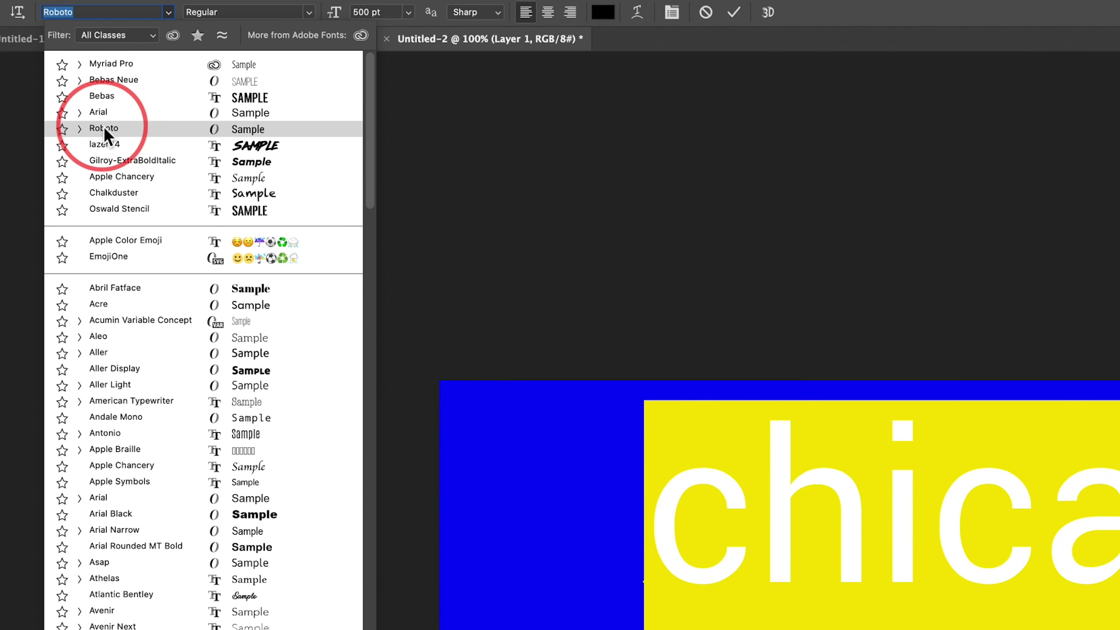
click(109, 128)
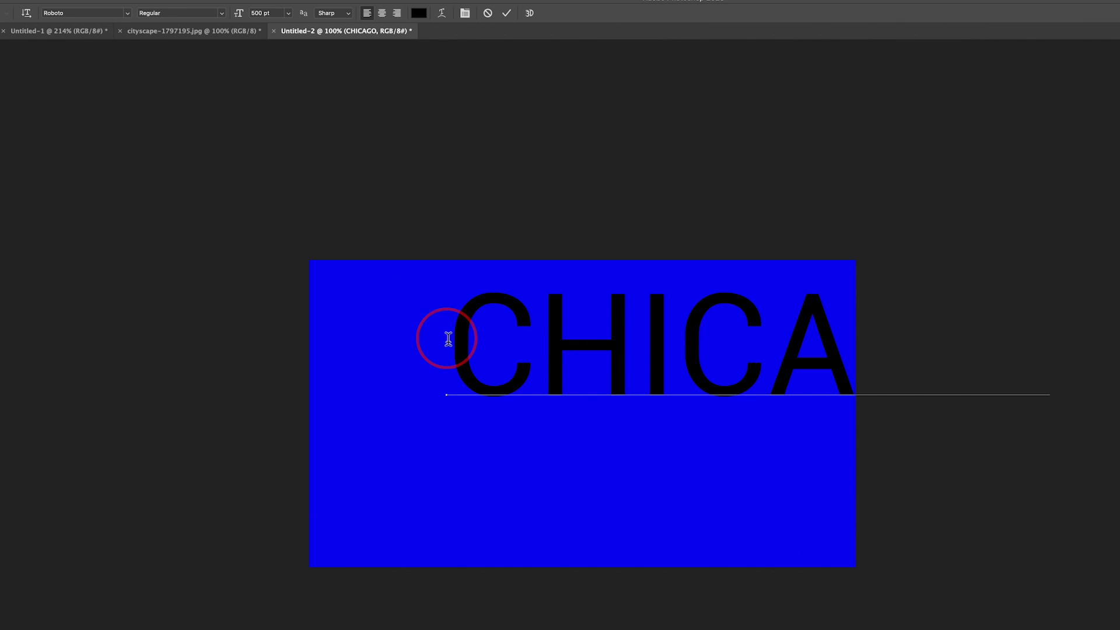
- Change the CHICAGO text style to Roboto Bold
drag(447, 334, 1065, 353)
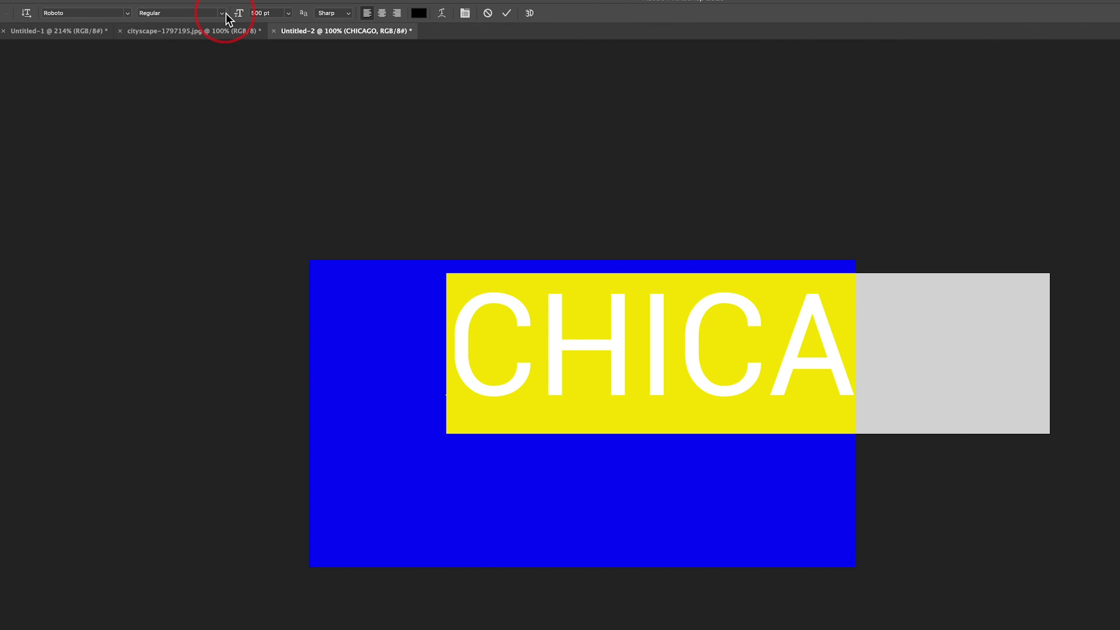
click(224, 12)
click(182, 127)
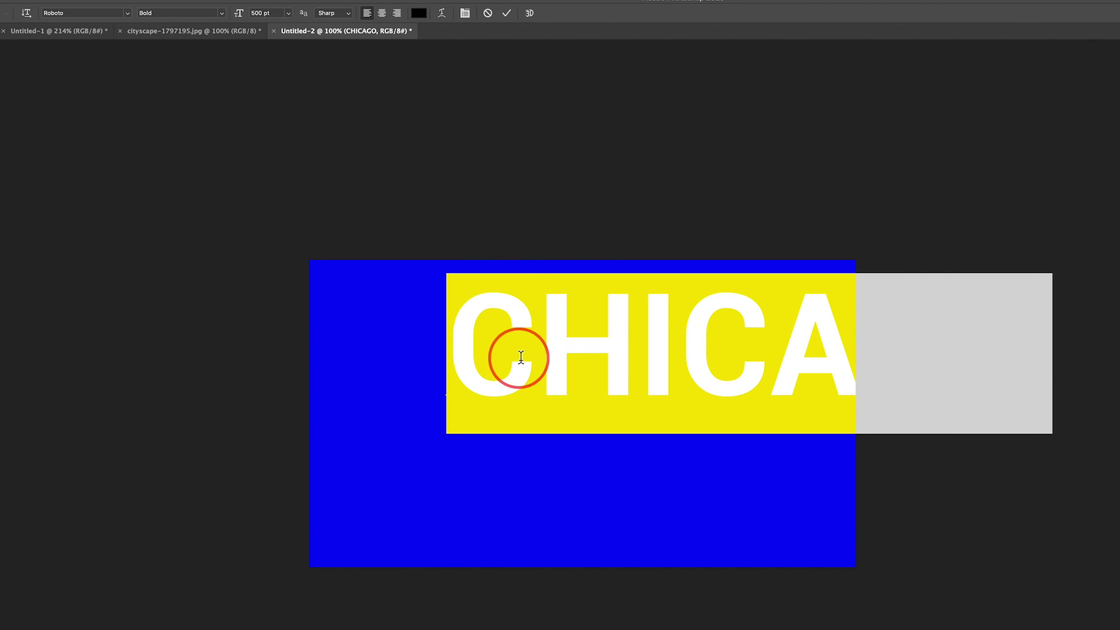
click(509, 13)
- Resize CHICAGO to 450 pt and centre it across the middle of the canvas
click(12, 53)
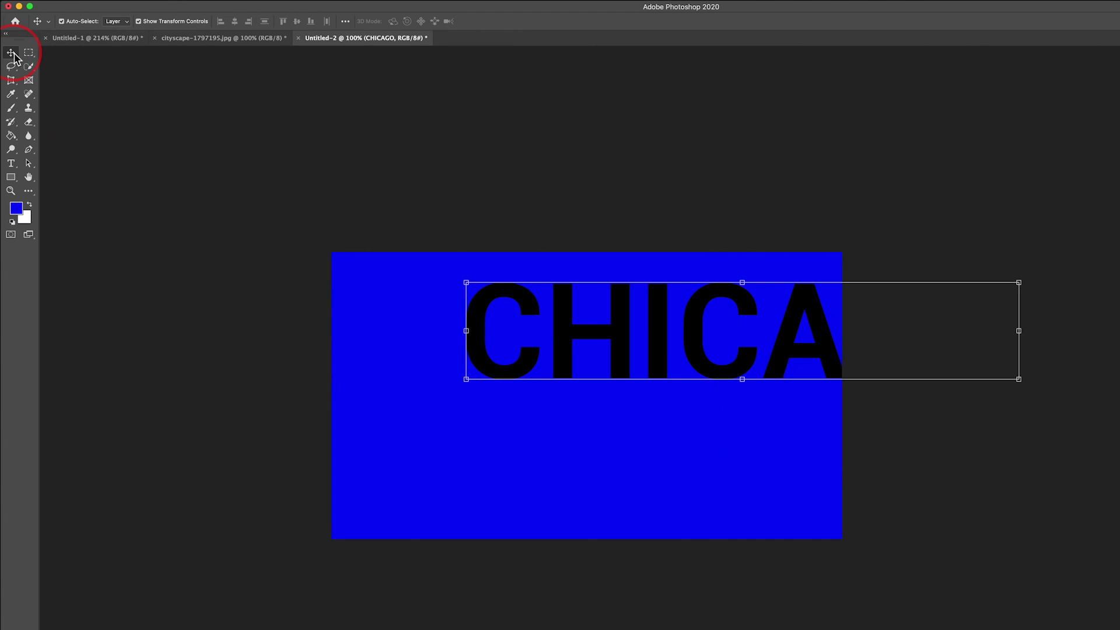
drag(613, 338, 460, 410)
double_click(550, 400)
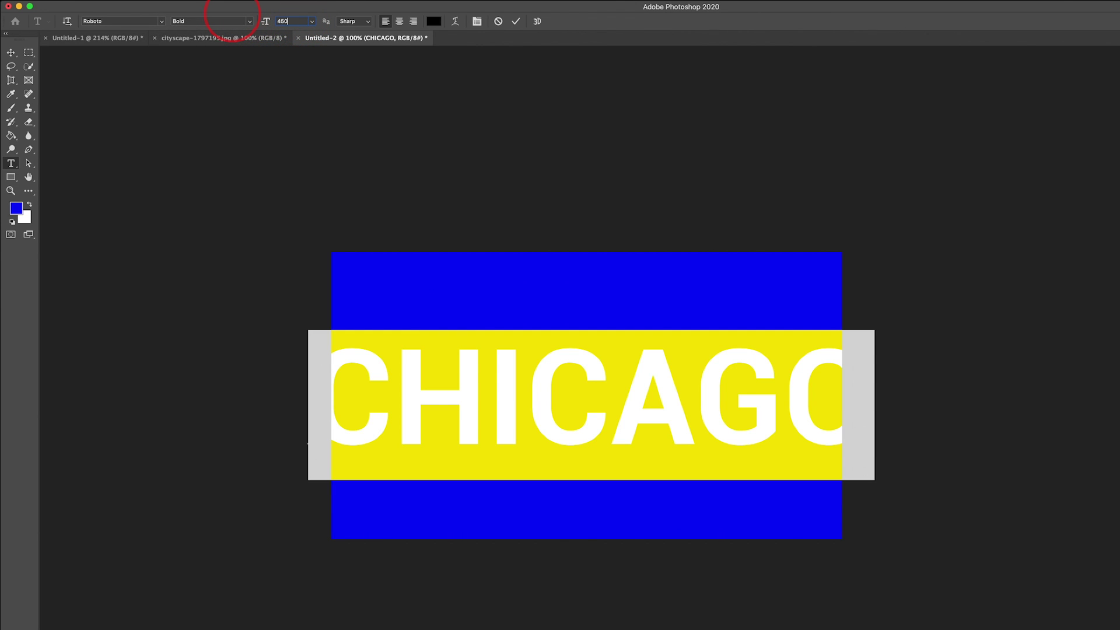
key(Return)
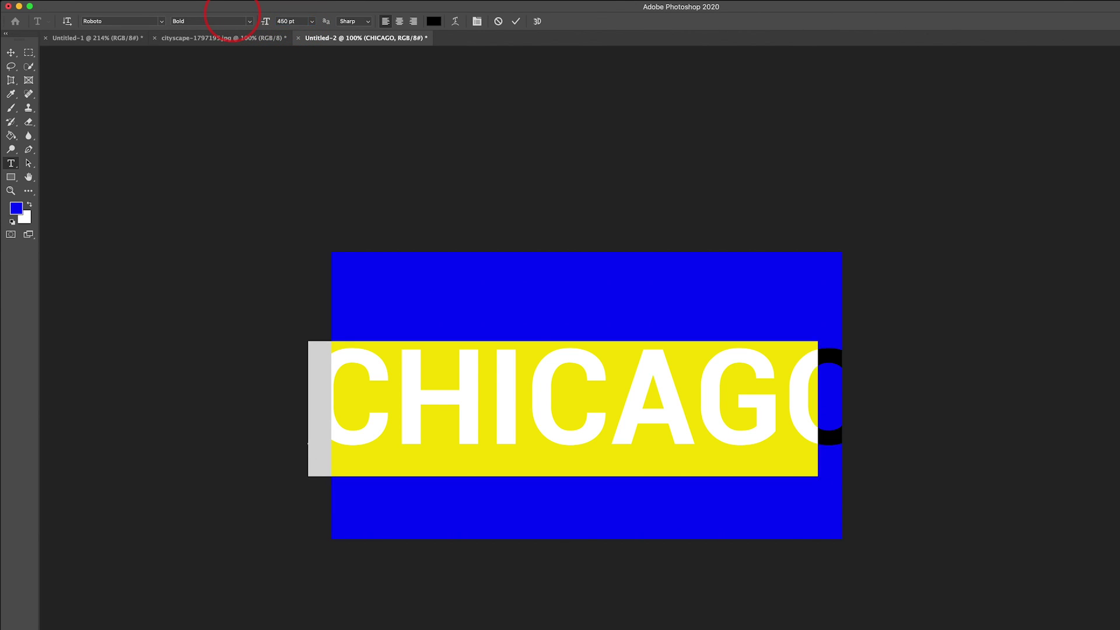
click(13, 54)
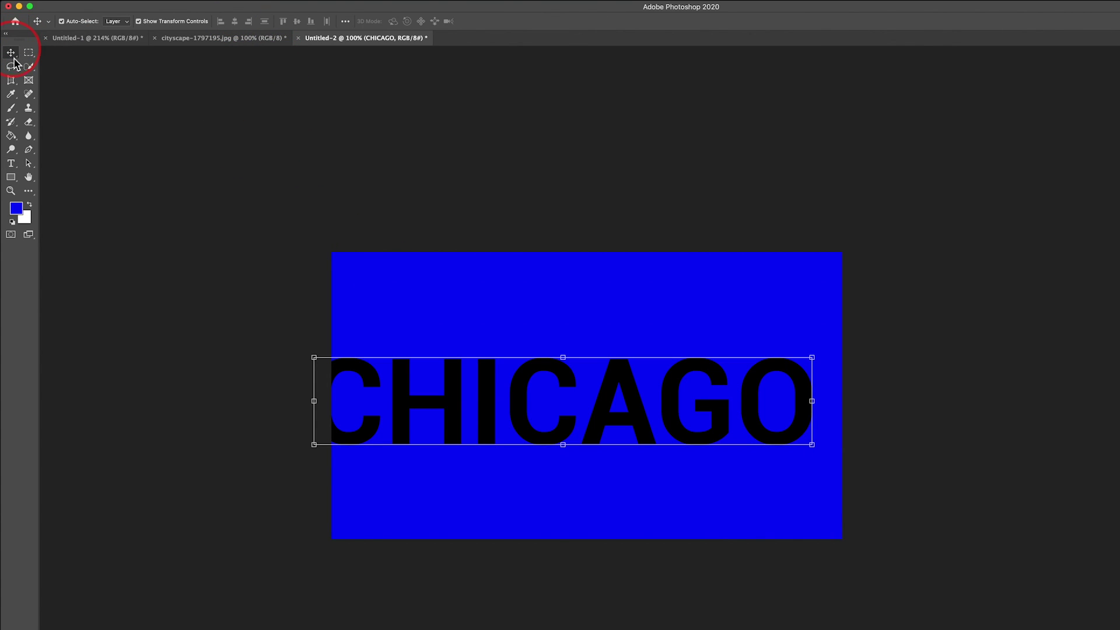
drag(483, 375, 513, 374)
click(1041, 495)
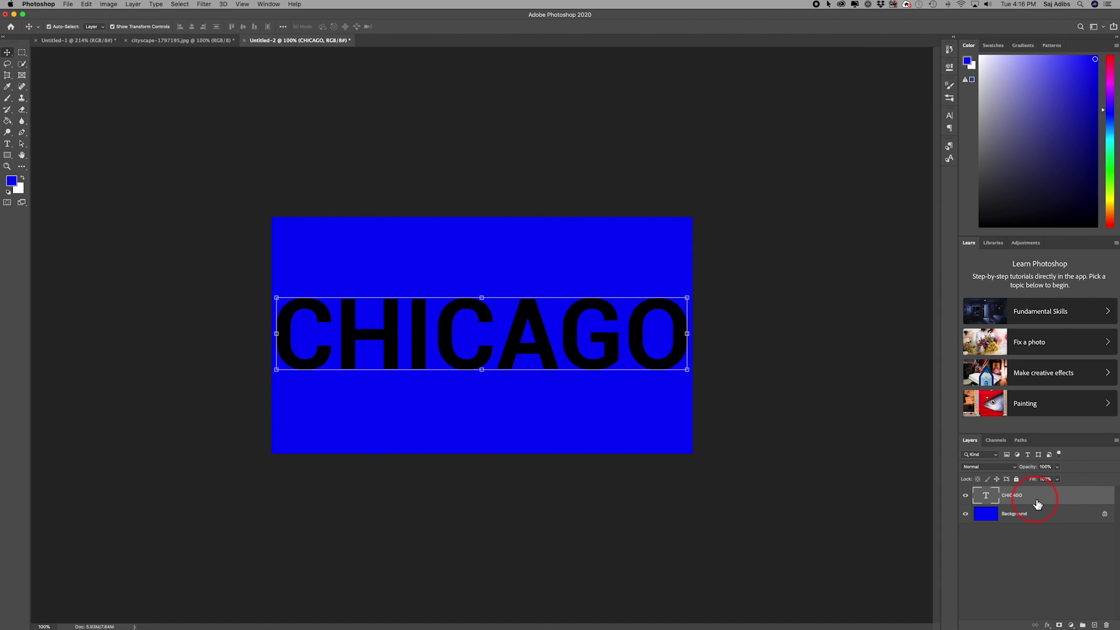
- Copy the skyline photo layer from the cityscape document into Untitled-2 above the text
click(149, 42)
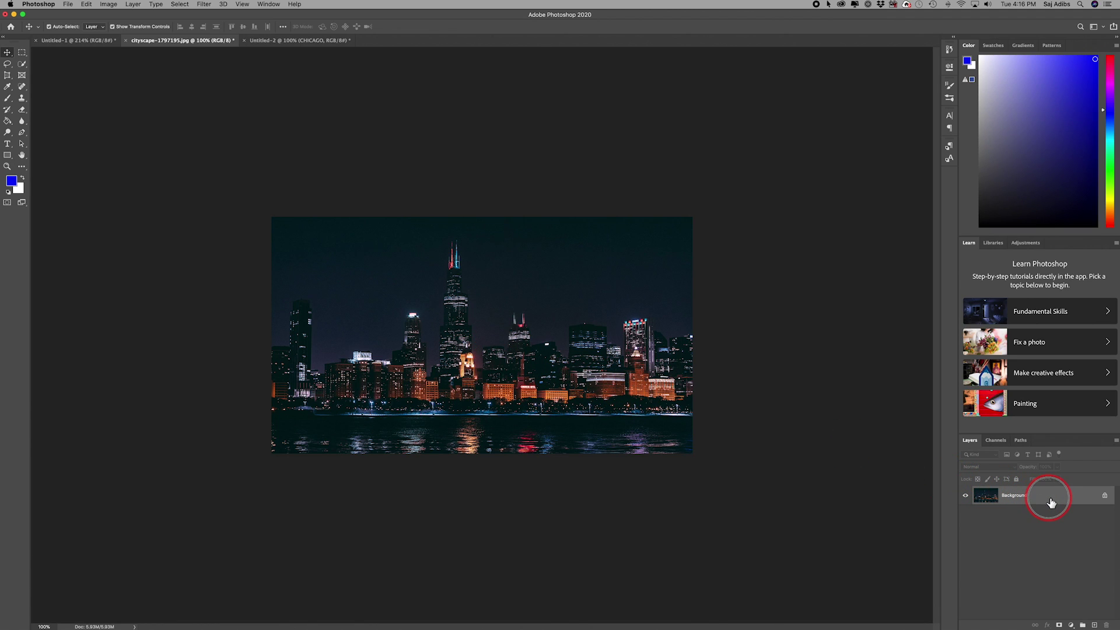
drag(1051, 503, 492, 343)
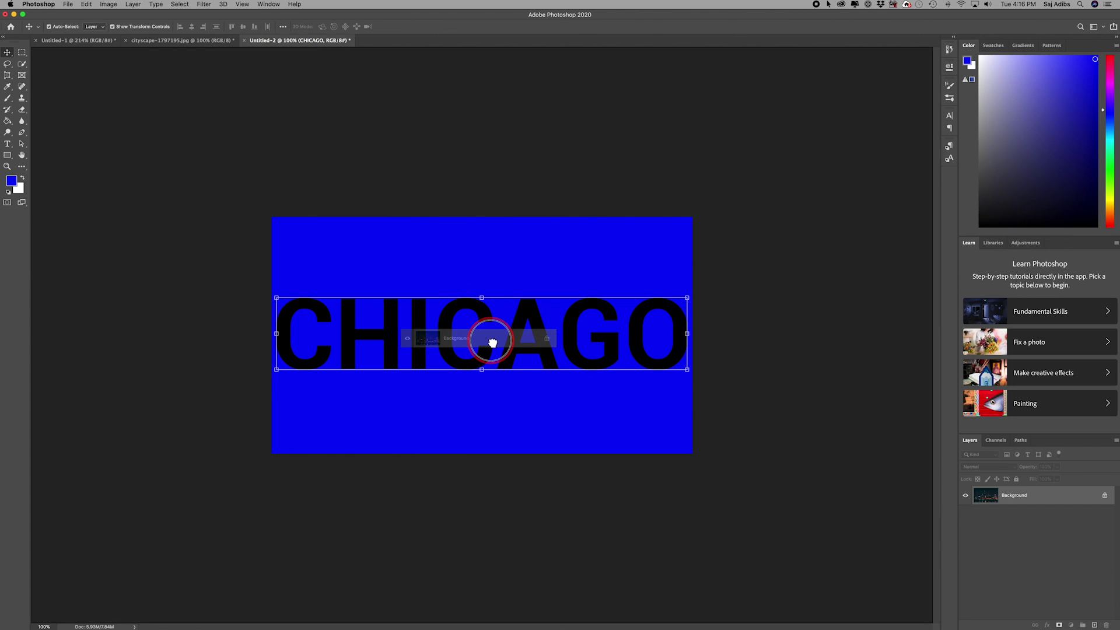
drag(492, 343, 491, 338)
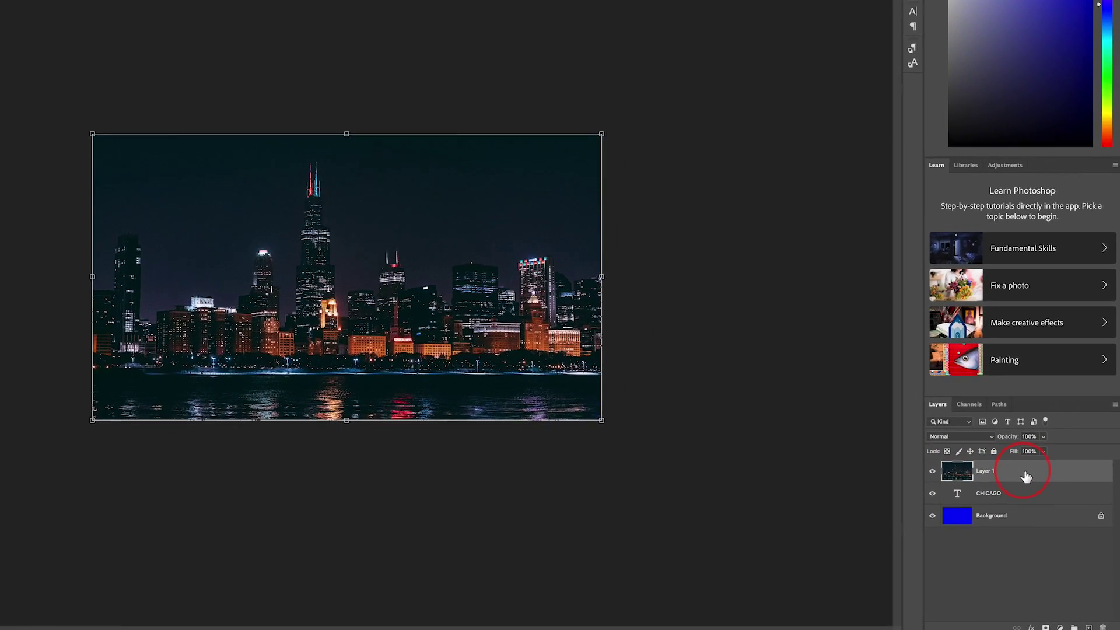
- Create a clipping mask so the skyline photo shows only inside the CHICAGO letters
right_click(981, 412)
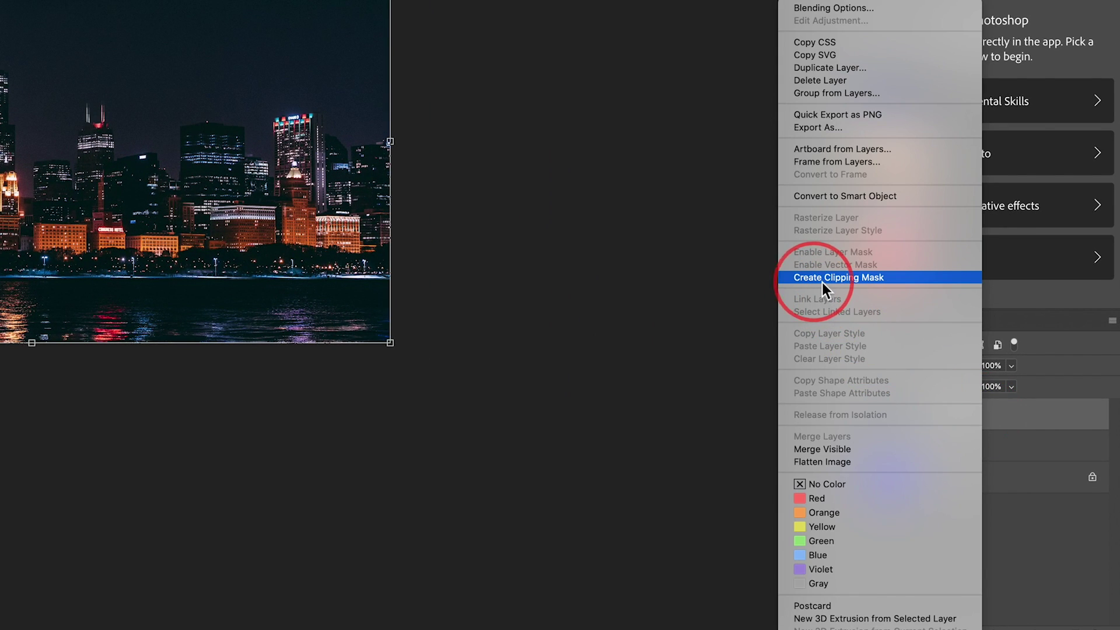
click(895, 279)
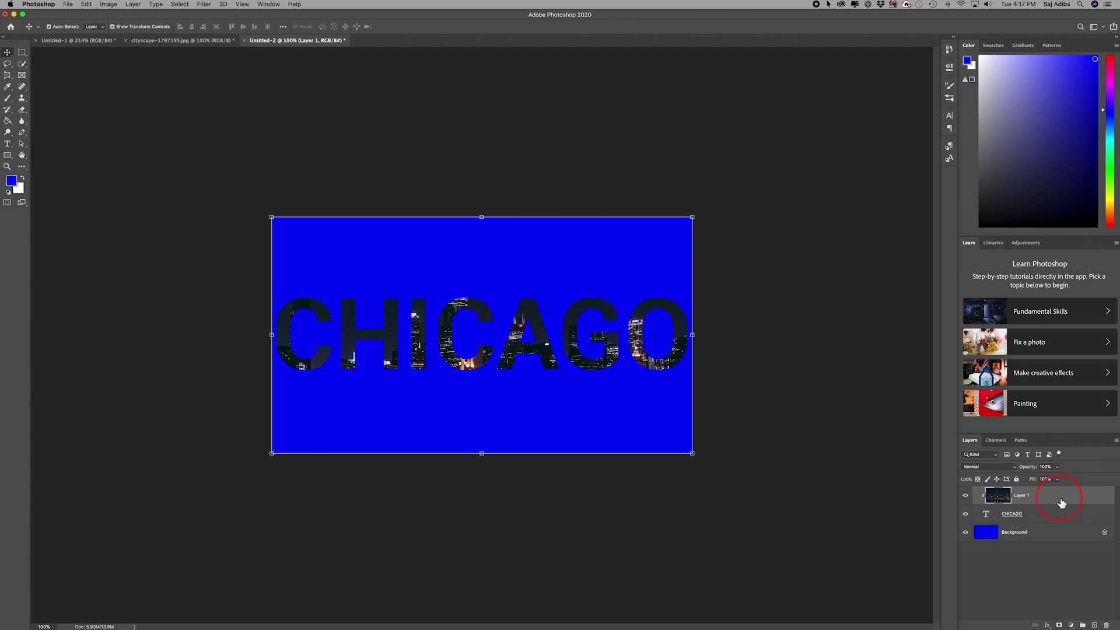
click(20, 70)
- Reposition and scale the clipped skyline photo to about 96.6% so lit buildings fill the letters
mouse_move(434, 362)
mouse_down()
mouse_move(416, 335)
mouse_move(428, 361)
mouse_up()
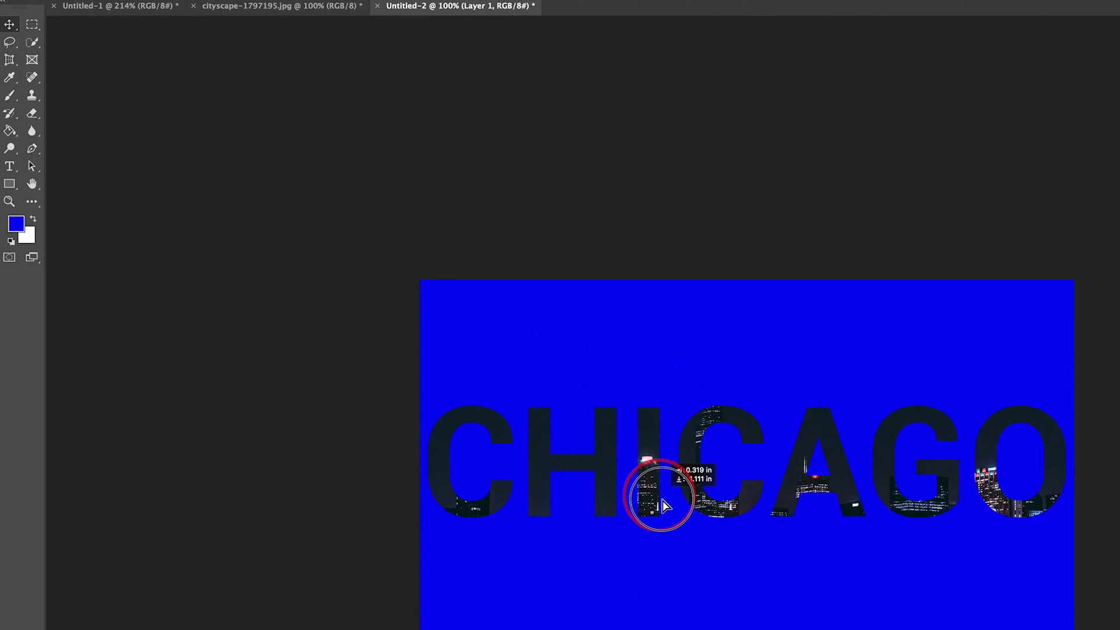
drag(663, 503, 646, 407)
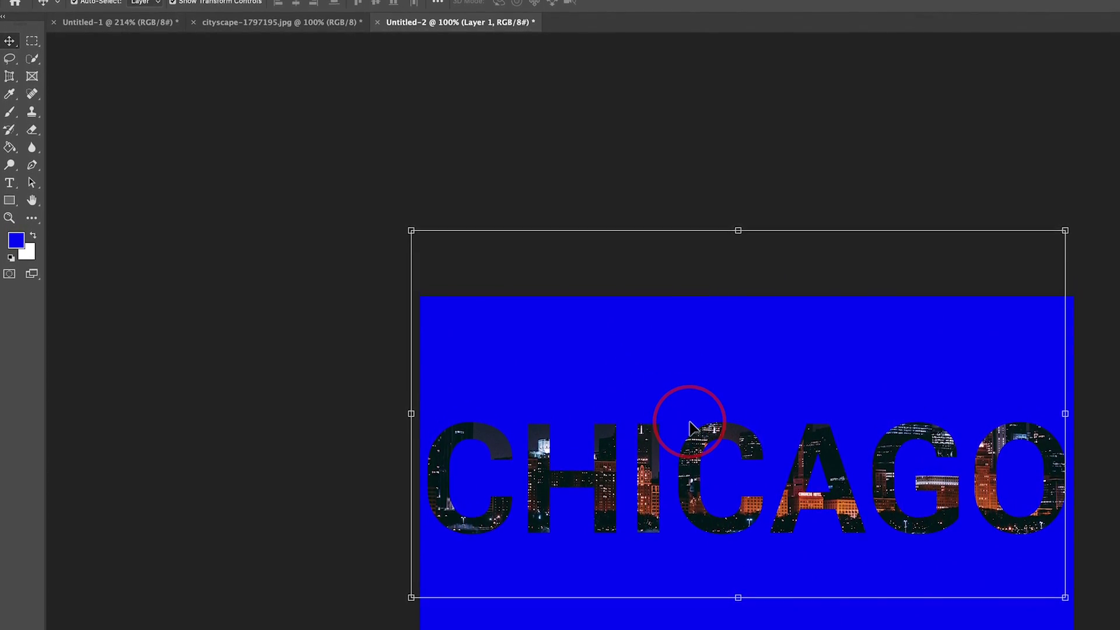
drag(1065, 238, 1068, 286)
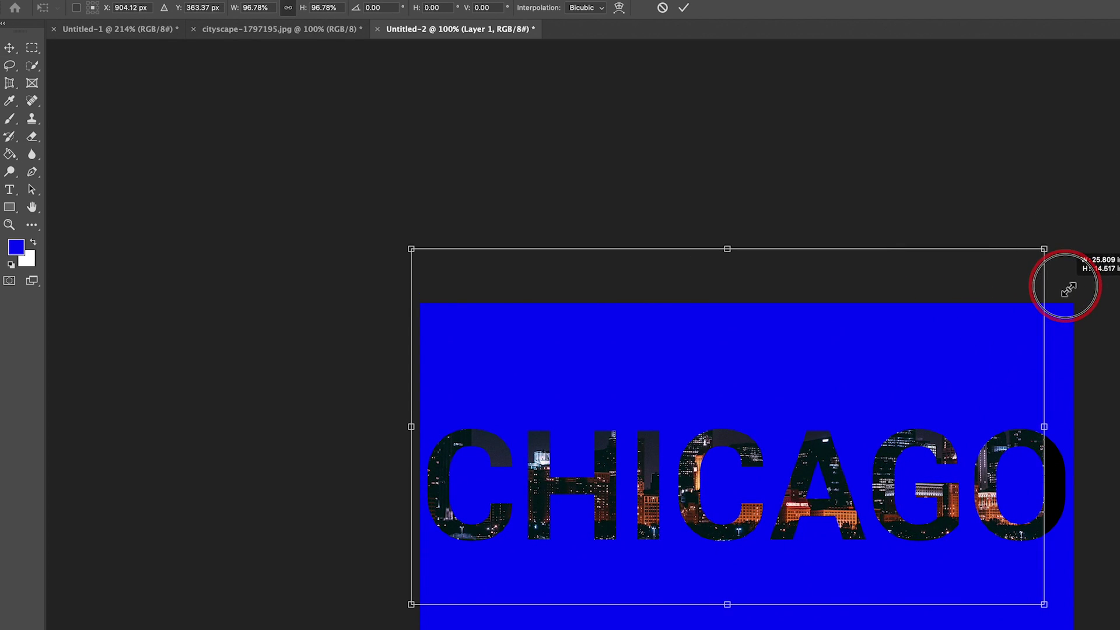
drag(993, 337, 1013, 372)
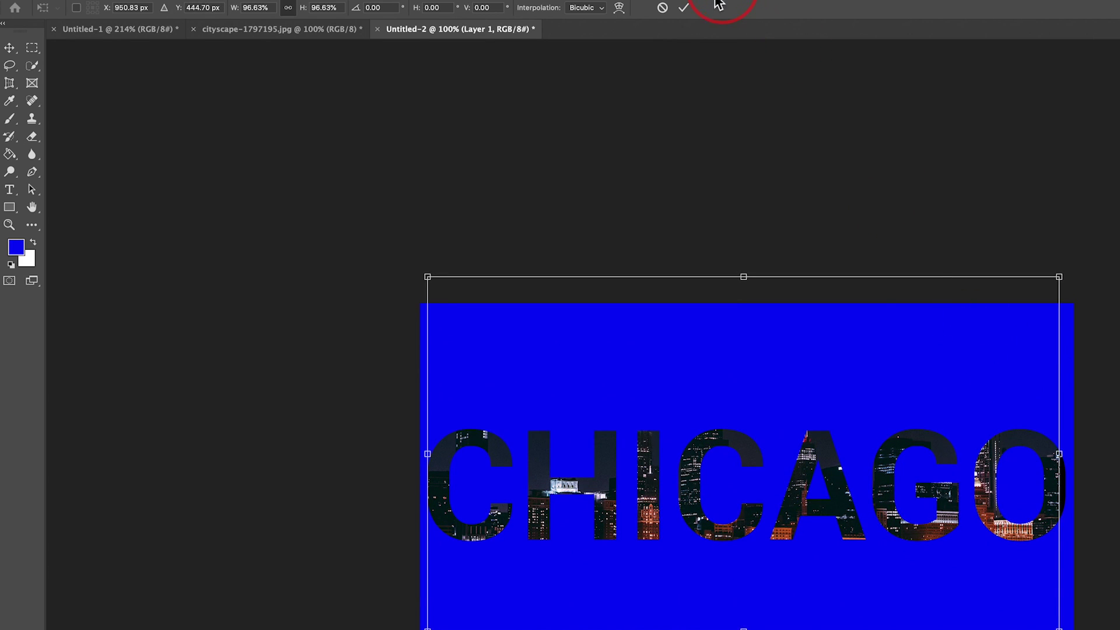
click(684, 8)
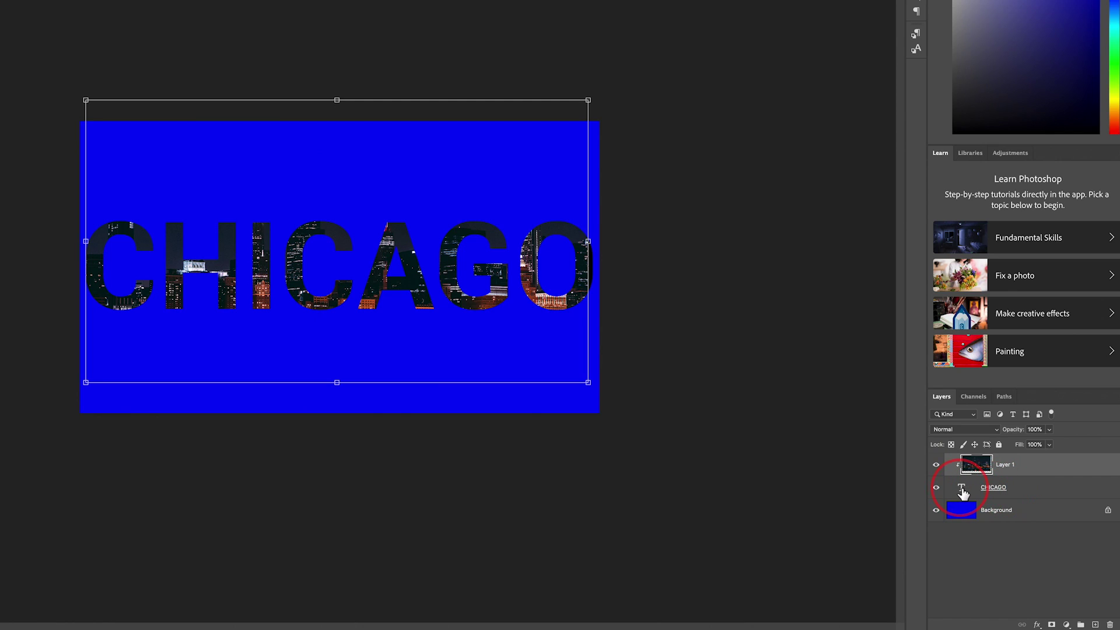
click(963, 493)
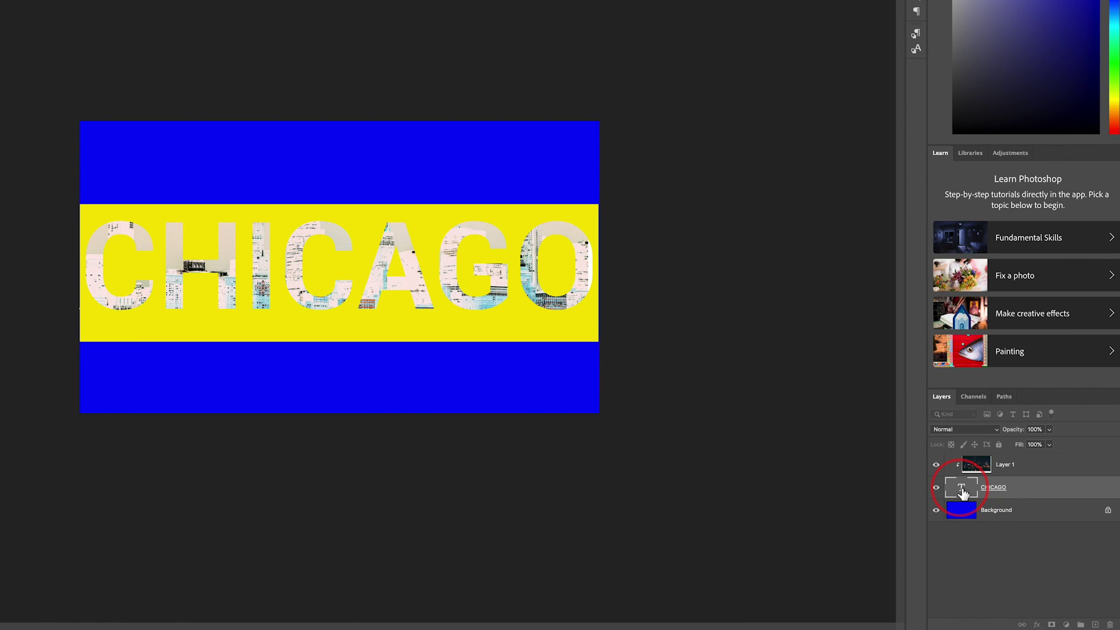
text(windycity)
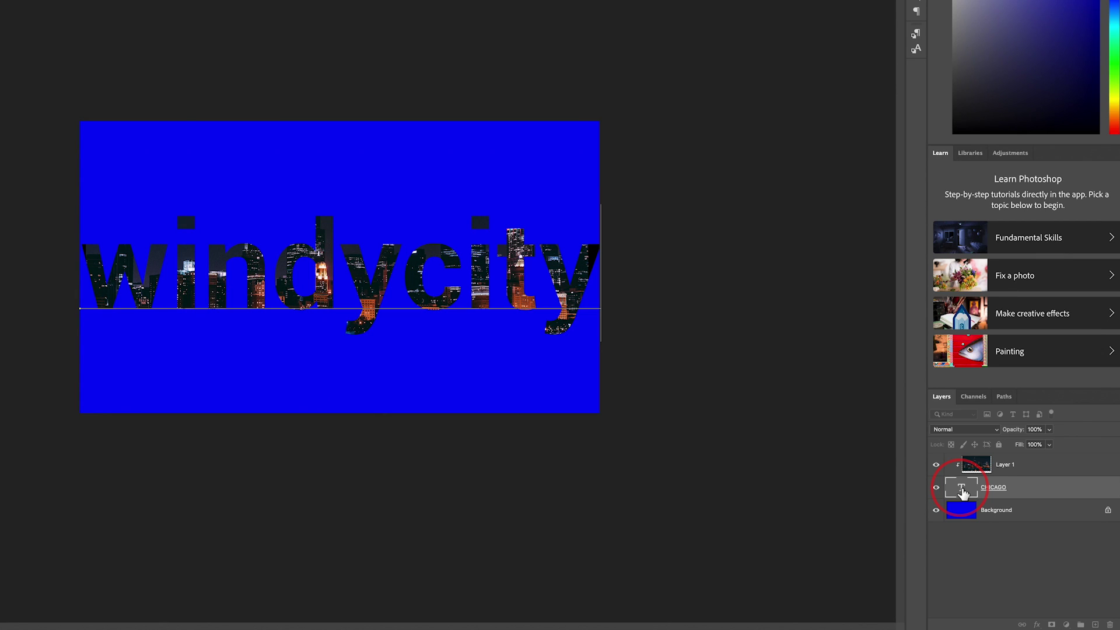
double_click(963, 493)
text(chic)
key(BackSpace)
key(BackSpace)
key(BackSpace)
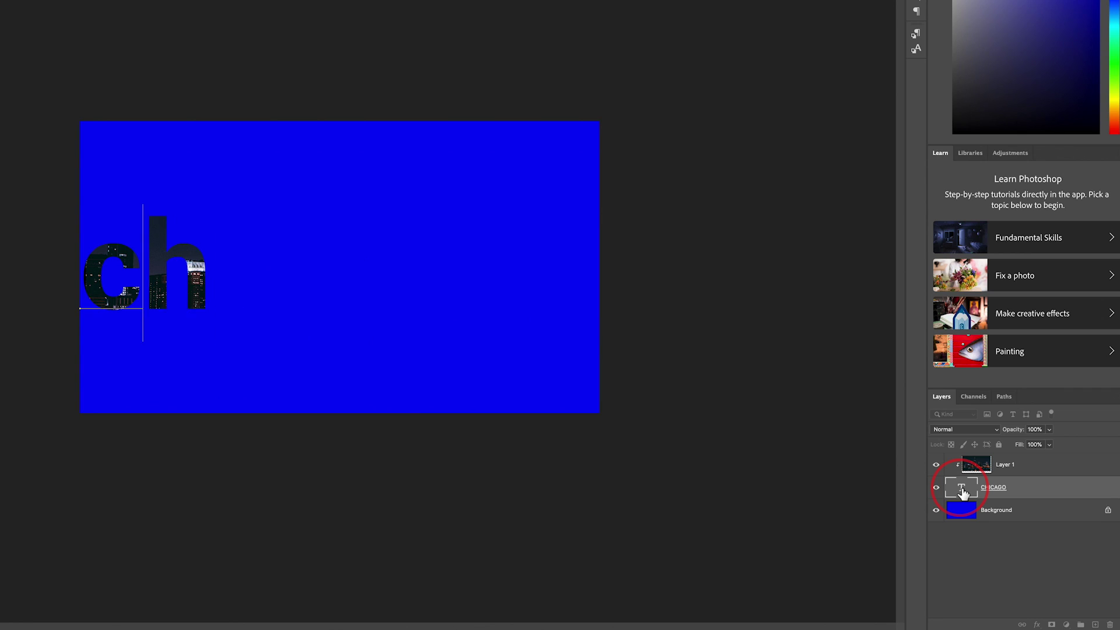
key(BackSpace)
key(BackSpace)
text(CHICAGO)
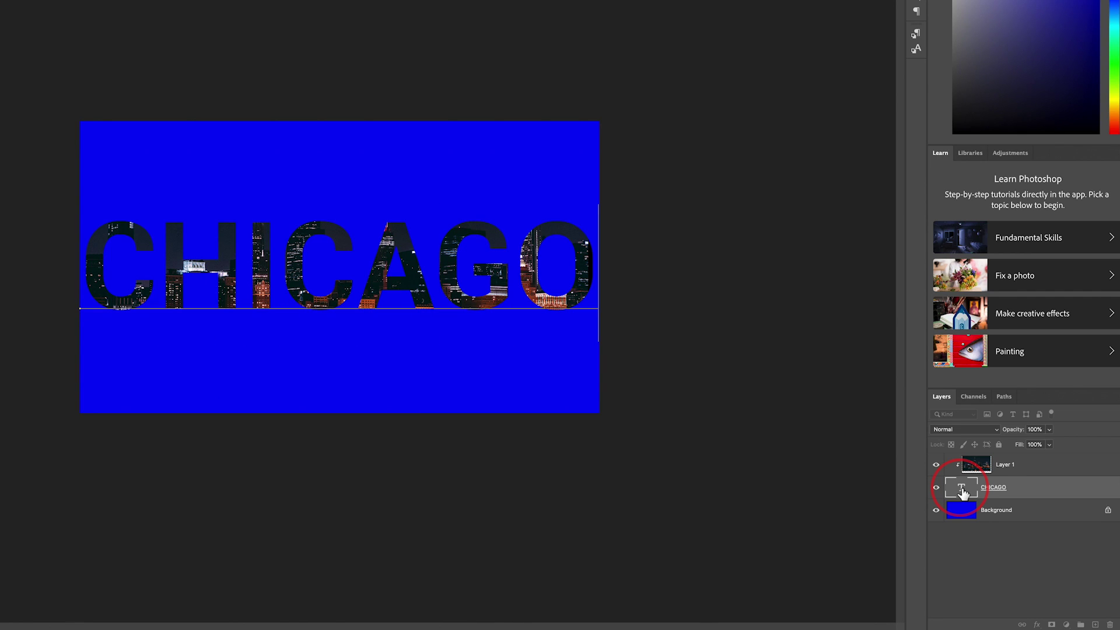
click(966, 490)
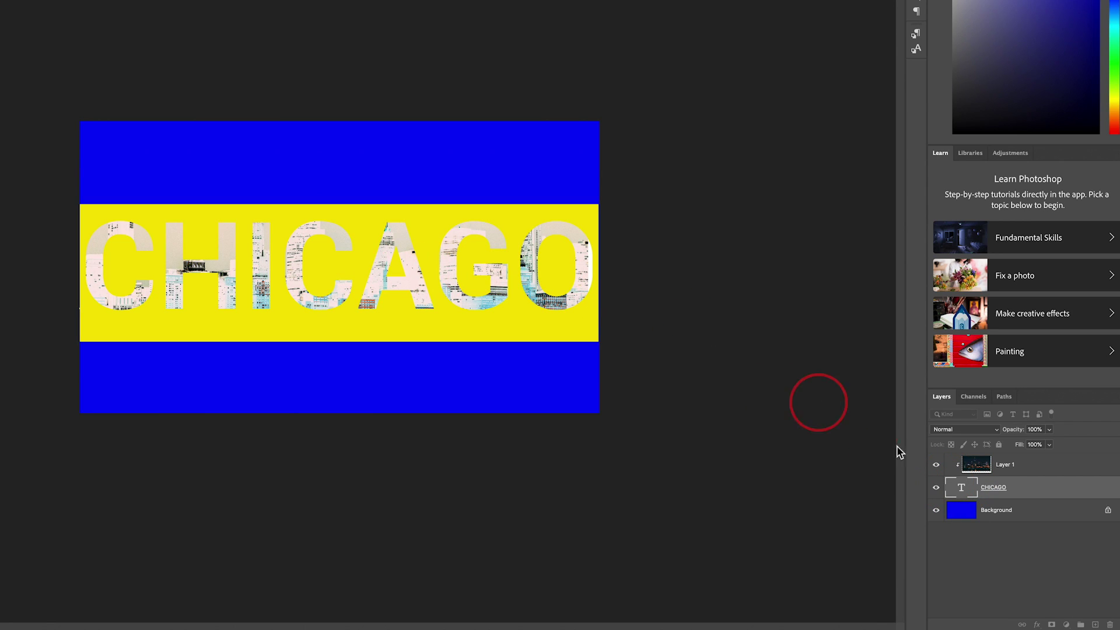
click(961, 489)
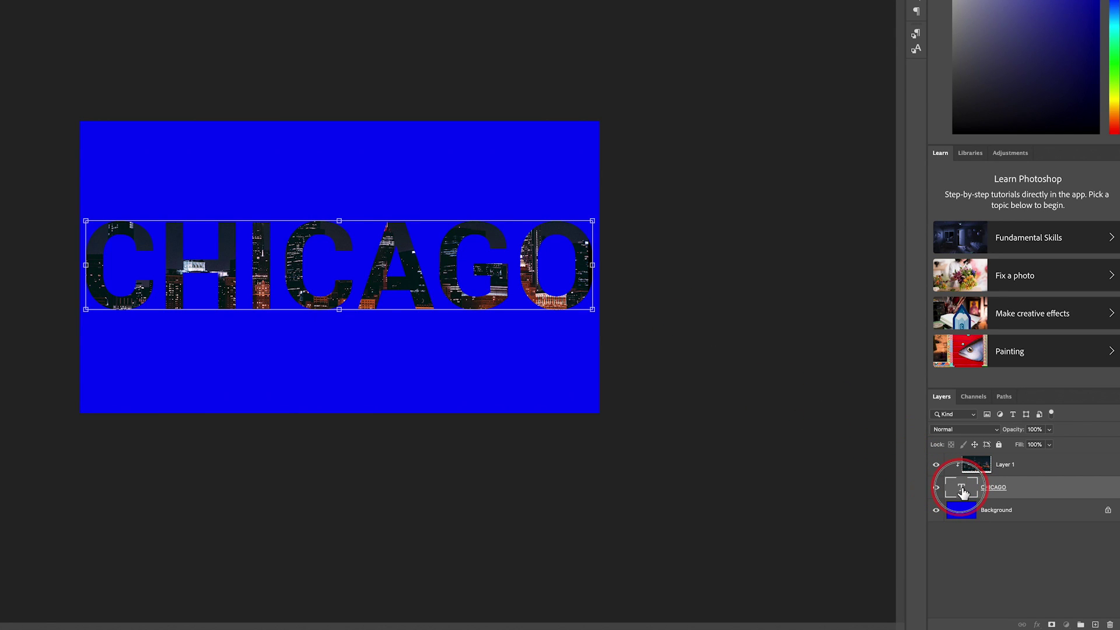
double_click(961, 489)
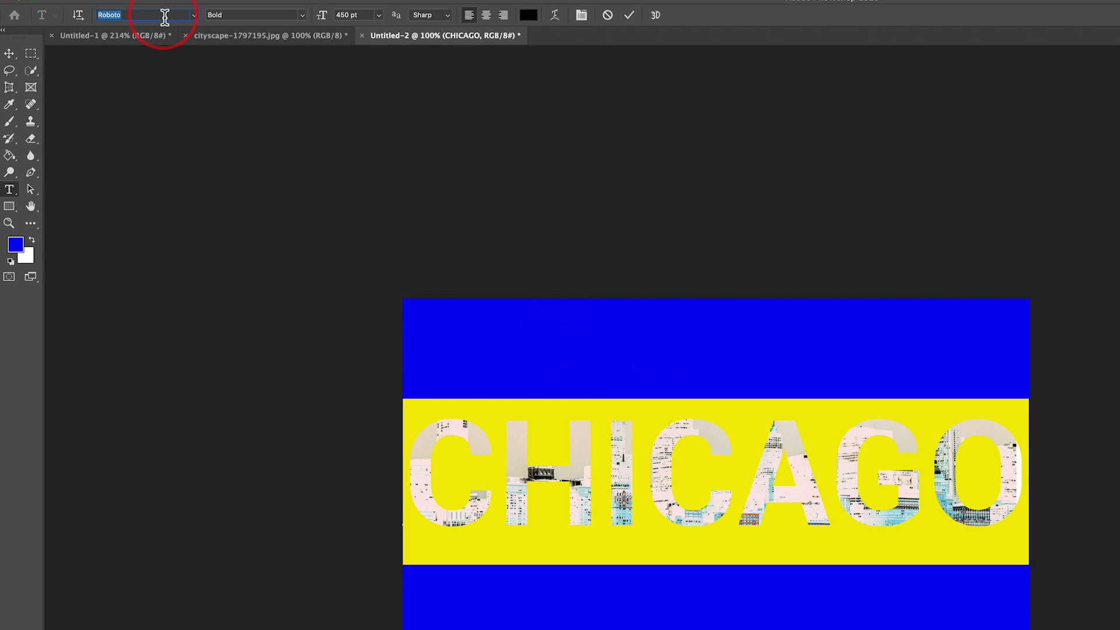
- Preview fonts on CHICAGO and apply Aller Display Regular
key(Up)
key(Up)
key(Up)
key(Up)
key(Up)
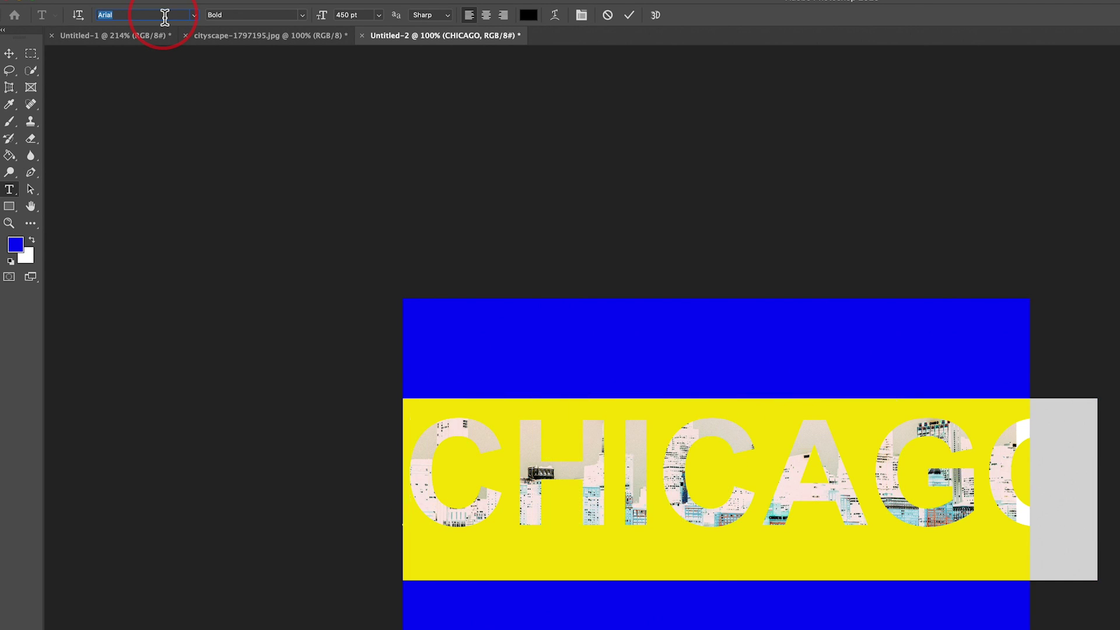
key(Down)
key(Down)
key(Down)
key(Down)
key(Down)
key(Down)
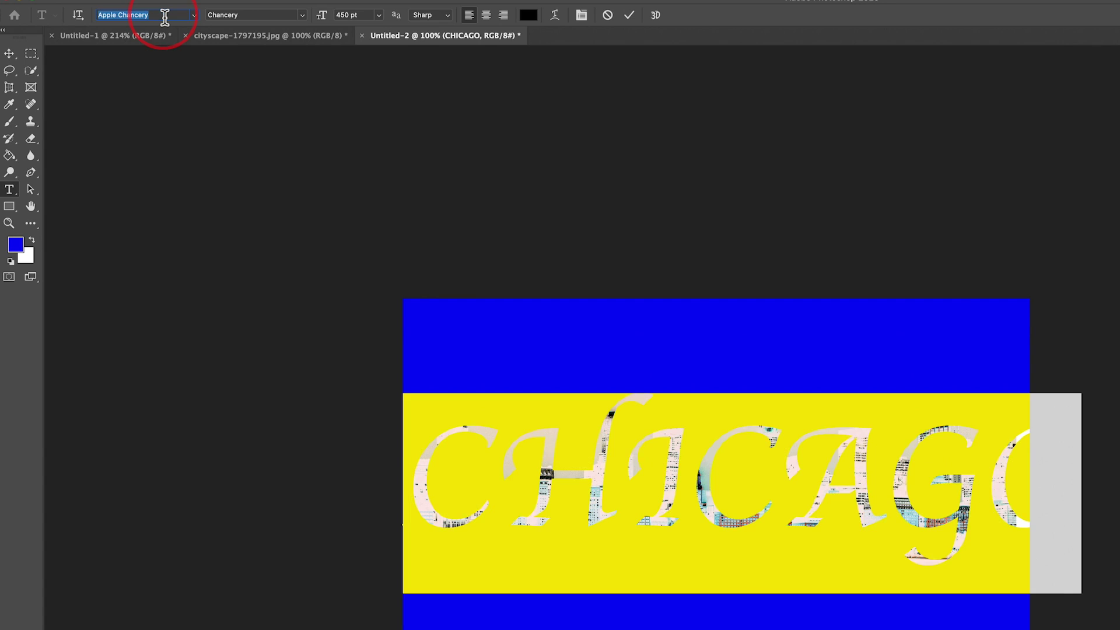
key(Up)
key(Up)
key(Up)
key(Up)
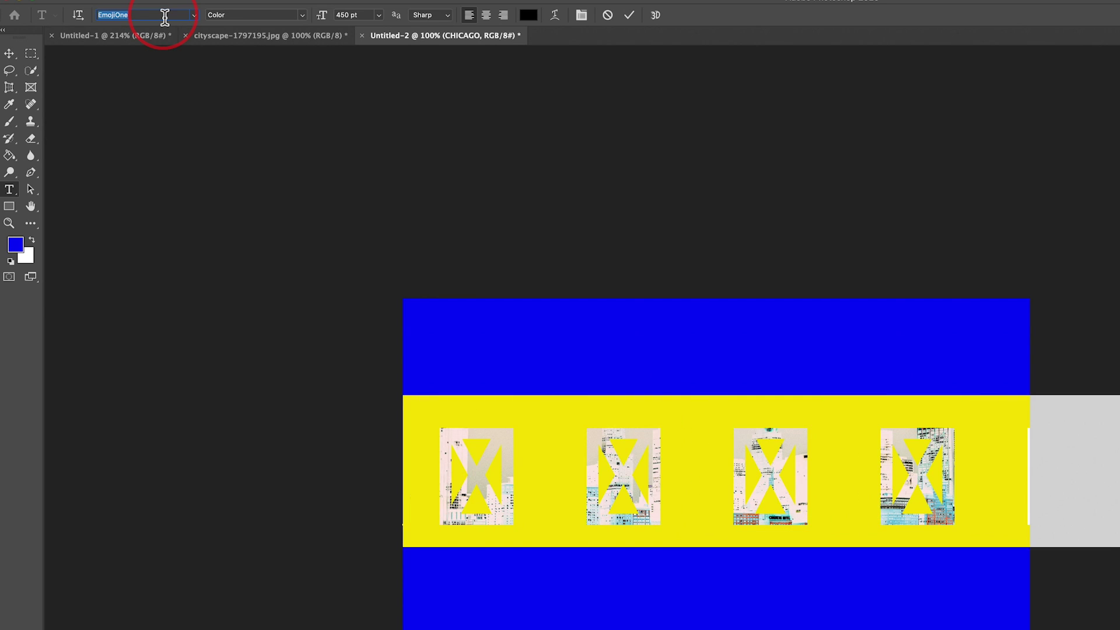
key(Down)
key(Down)
key(Down)
key(Down)
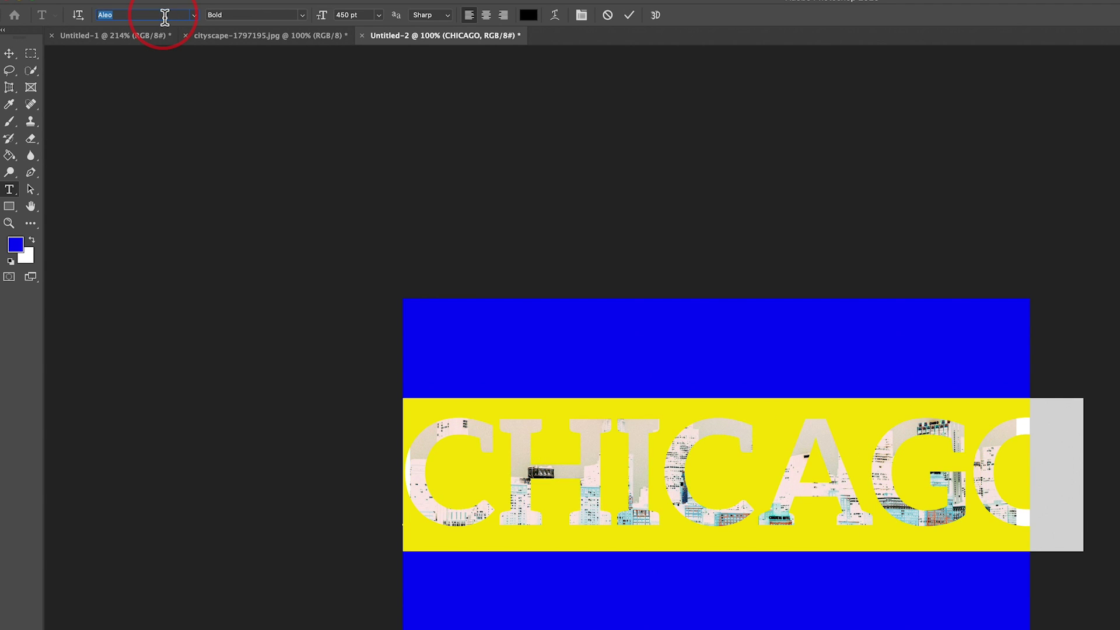
key(Down)
key(Down)
key(Down)
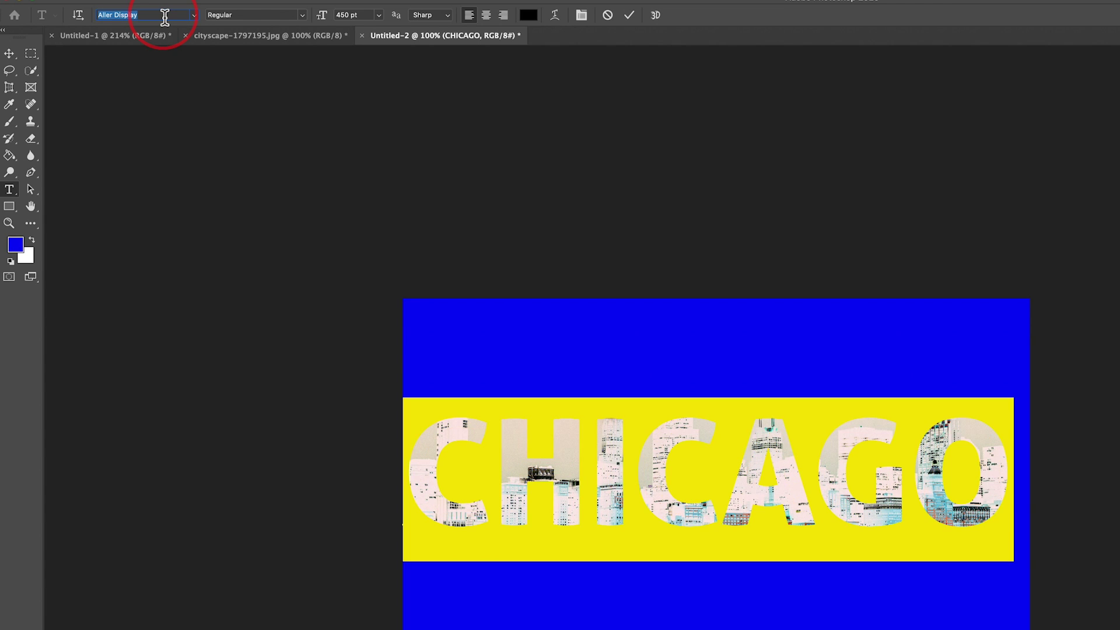
click(629, 16)
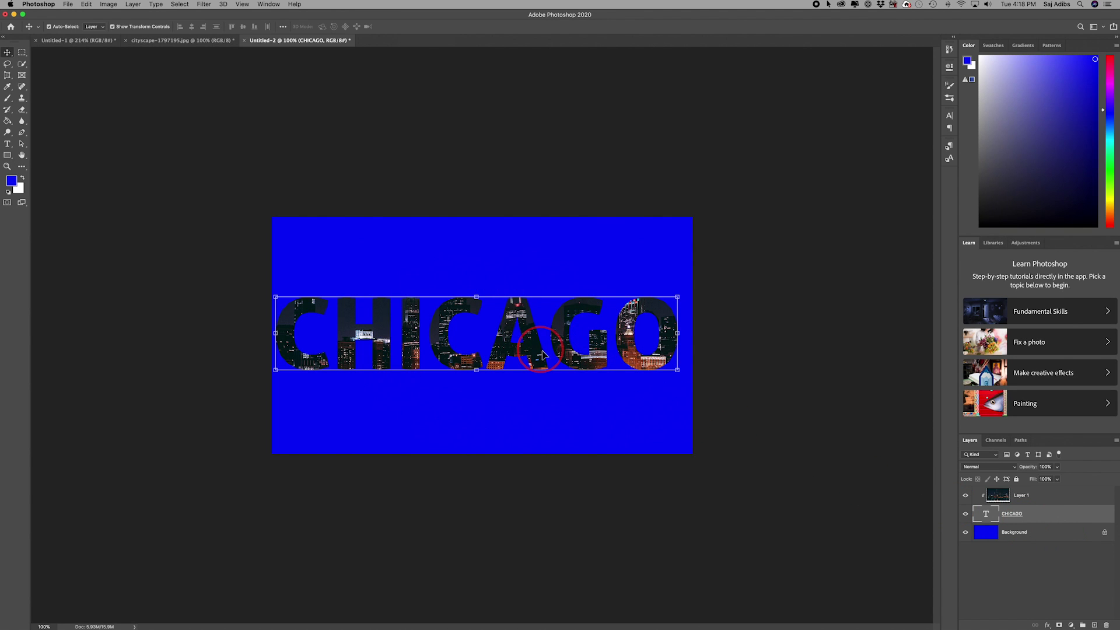
- Unlock the blue Background into Layer 0 and open its Layer Style dialog
click(1043, 537)
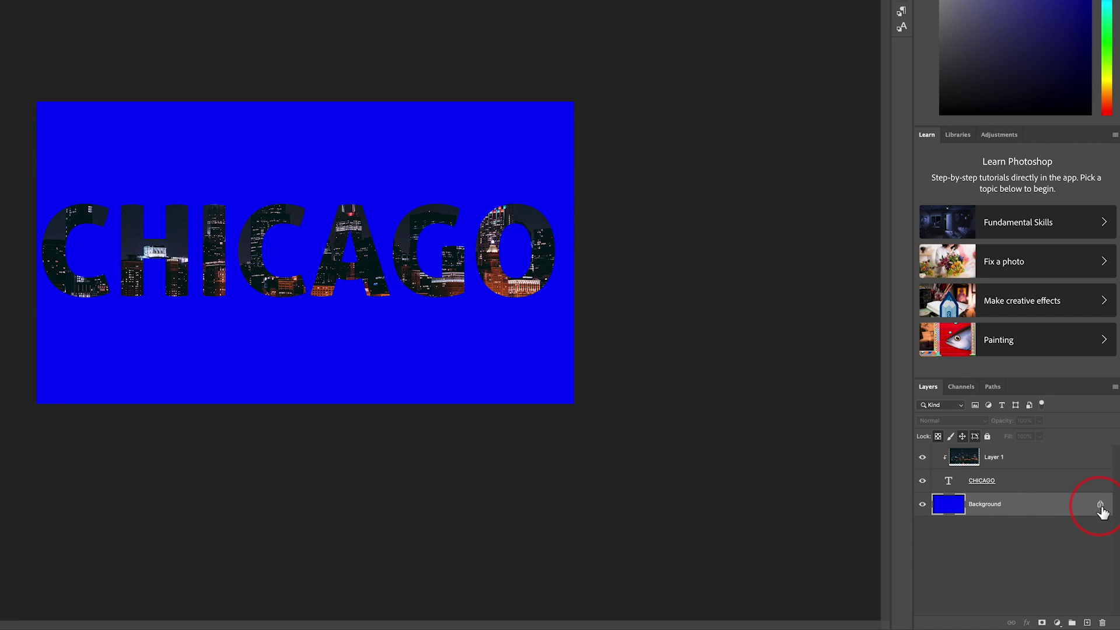
click(1100, 505)
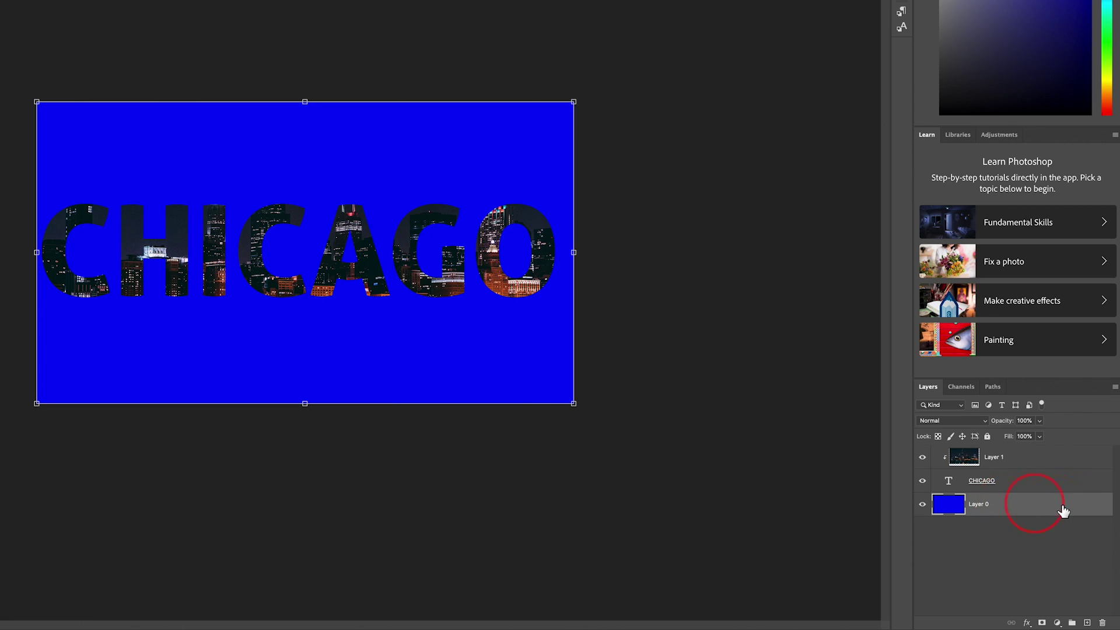
double_click(1039, 505)
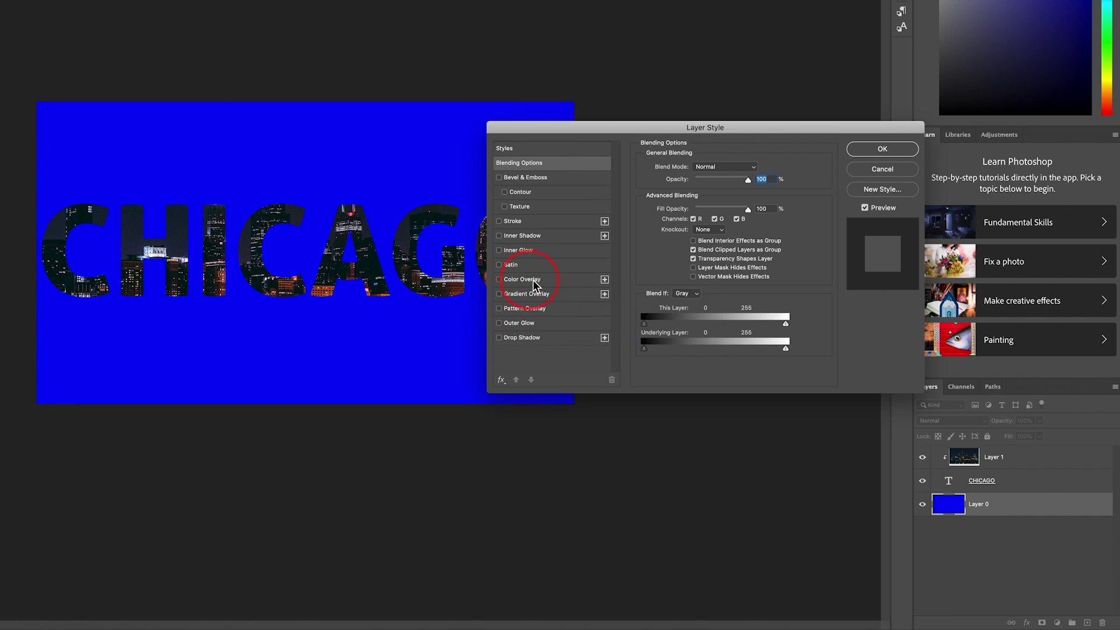
- Swap the red Color Overlay for a default blue-to-lavender Gradient Overlay on Layer 0
click(500, 280)
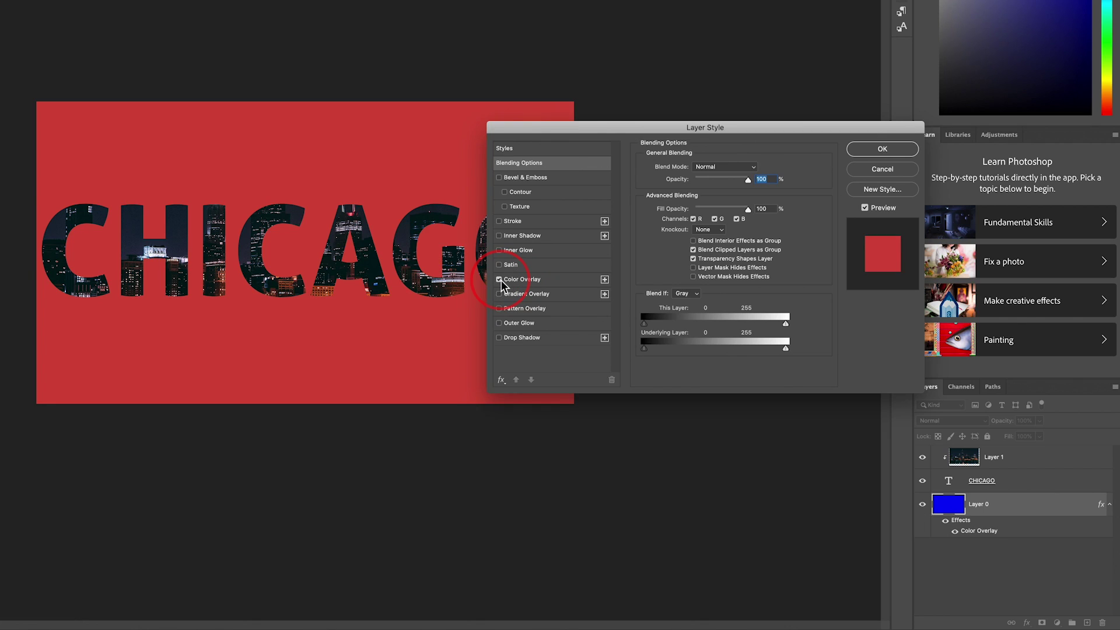
click(529, 280)
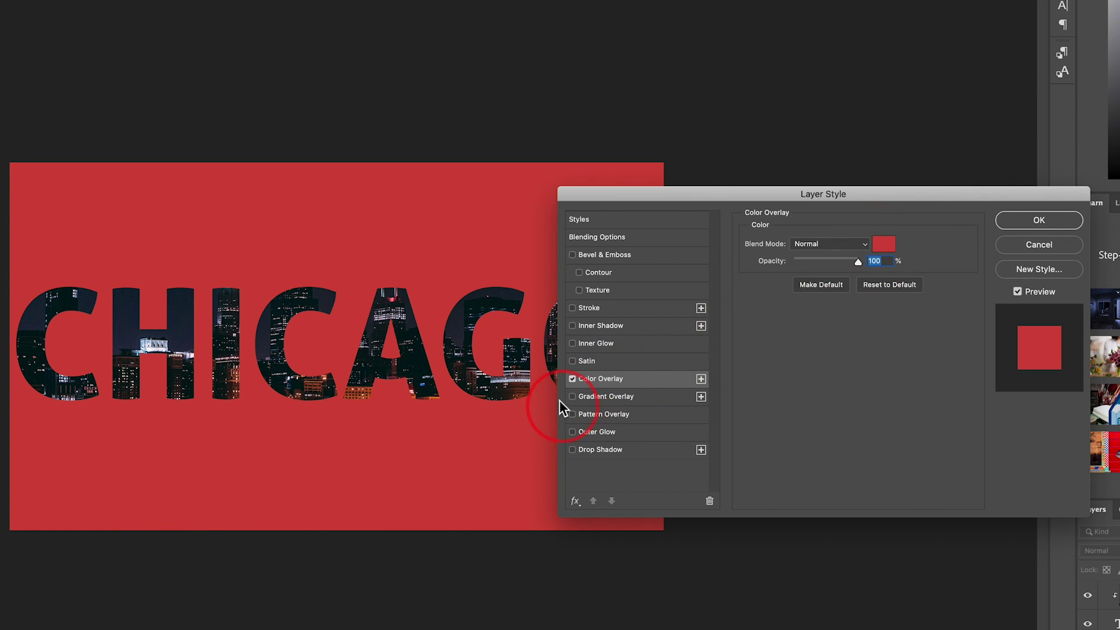
click(573, 379)
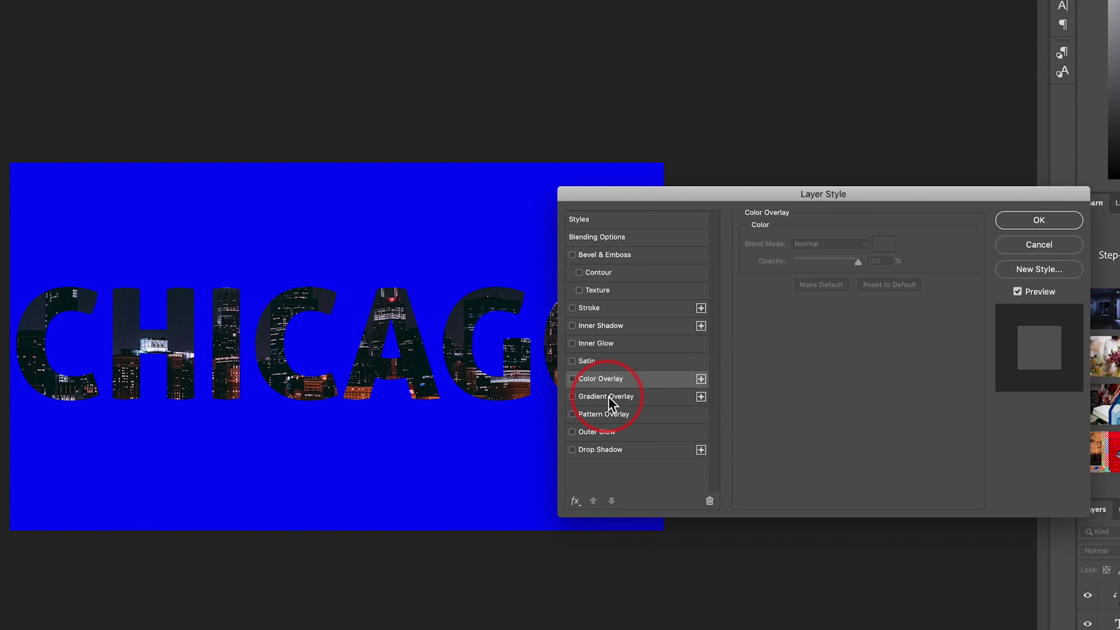
click(595, 398)
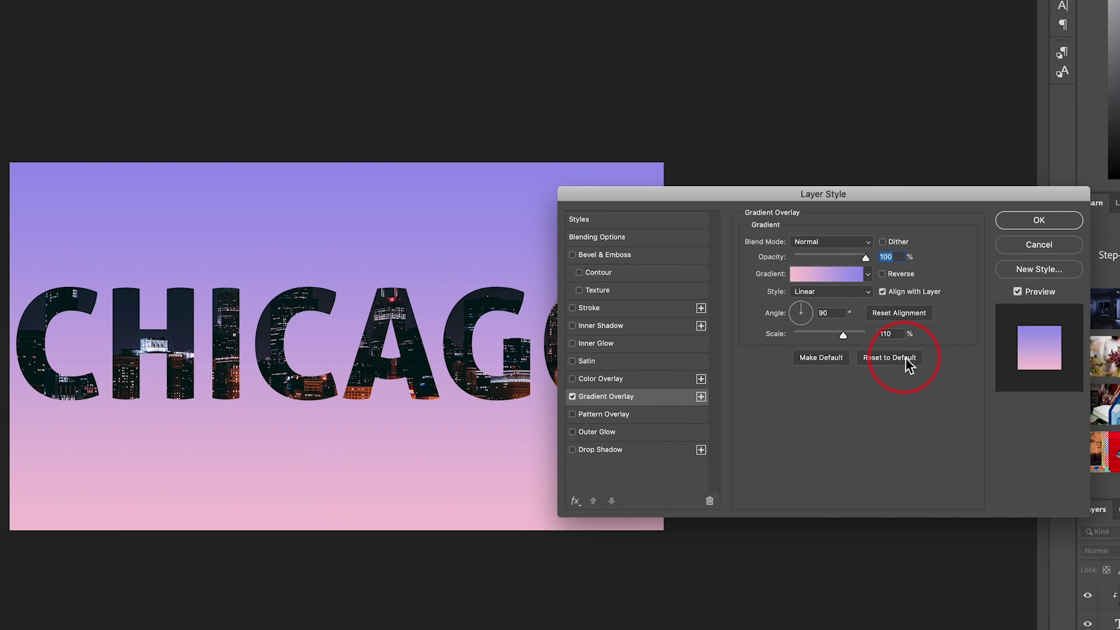
click(884, 358)
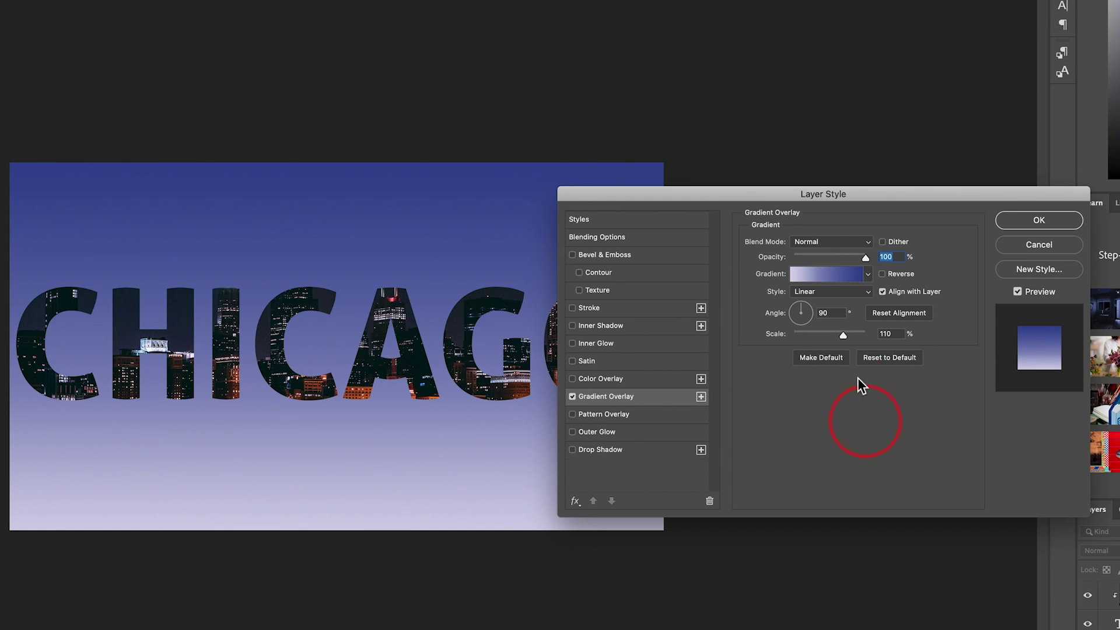
click(819, 273)
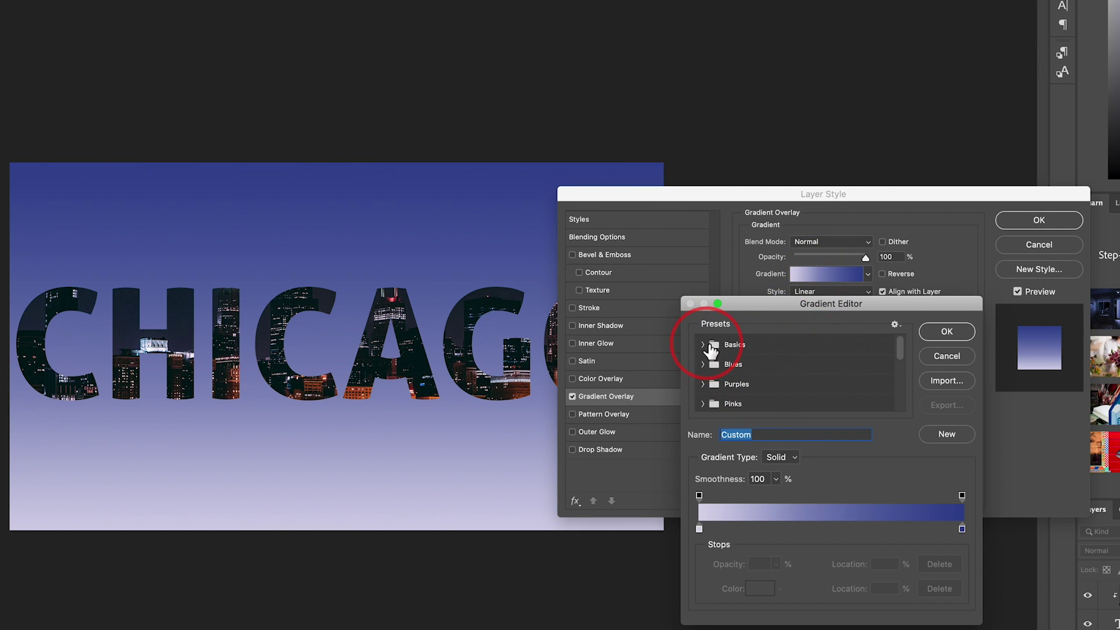
- Try the Basics gradient presets (Foreground to Background, Foreground to Transparent, Black, White), then browse Purples
click(704, 345)
click(721, 366)
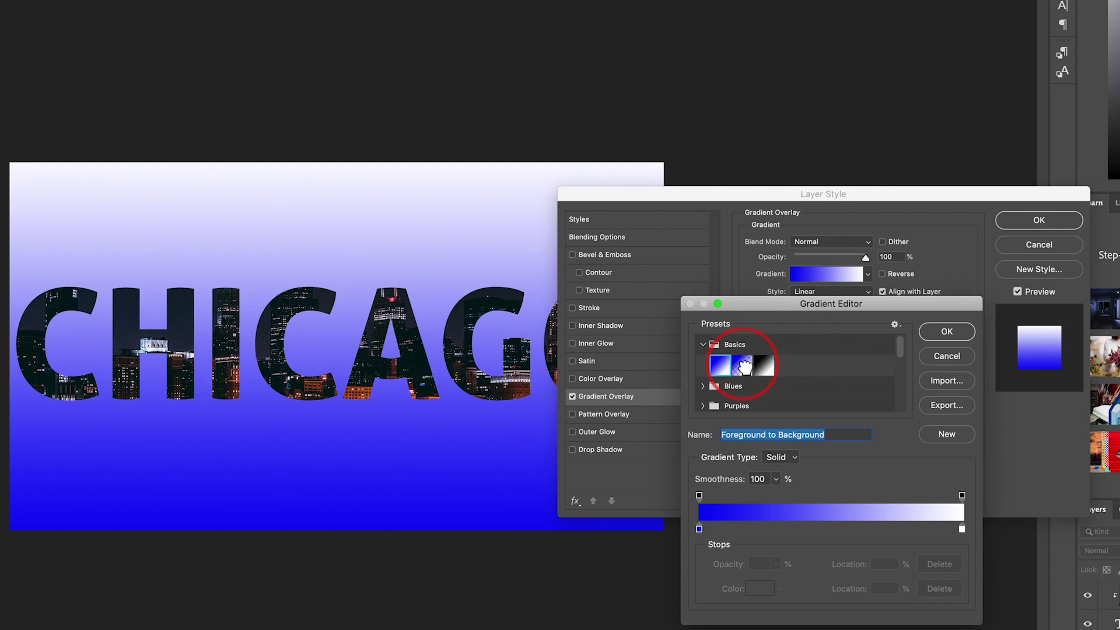
click(746, 369)
click(768, 369)
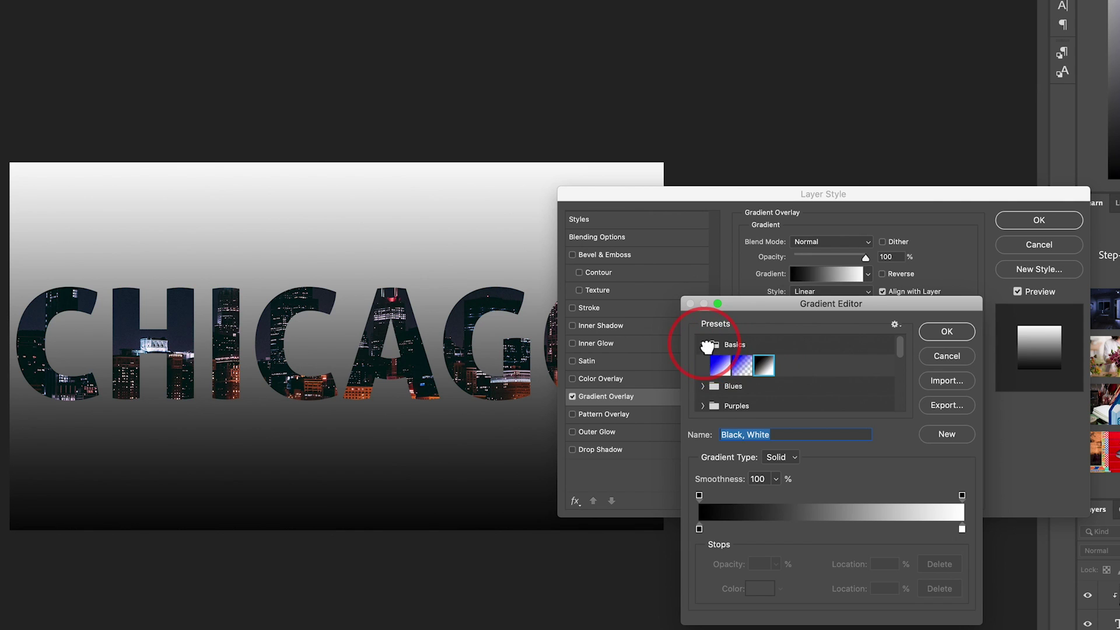
click(704, 344)
click(713, 382)
scroll(759, 386, down, 1)
scroll(776, 388, down, 3)
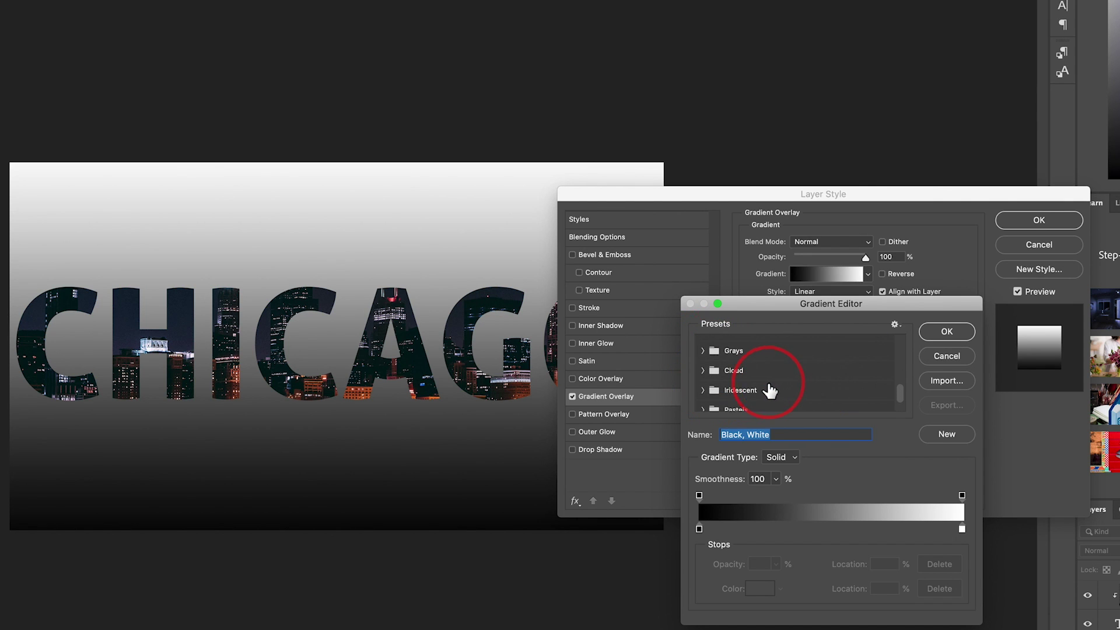
- Pick the light gray Gray_03 preset from Grays and apply the background's gradient overlay
click(703, 350)
click(786, 372)
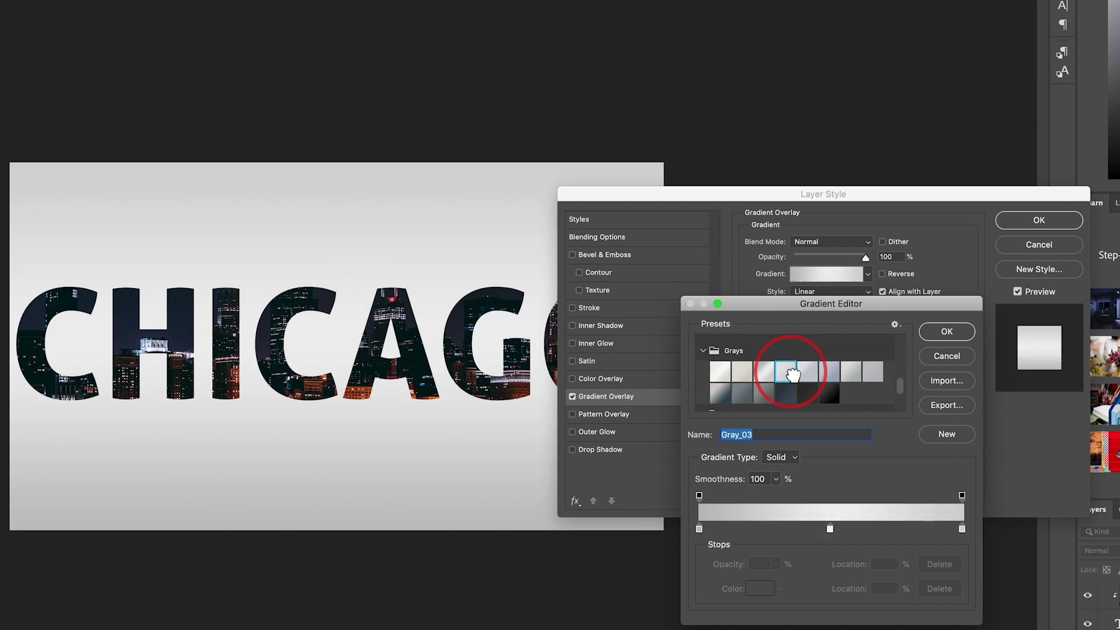
click(945, 333)
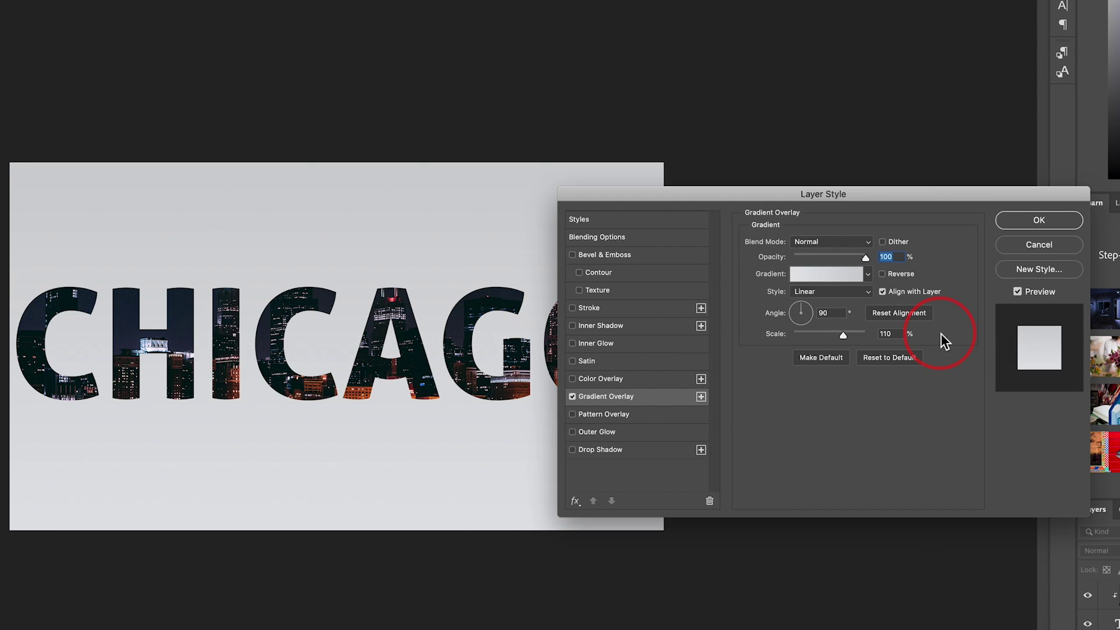
click(1037, 220)
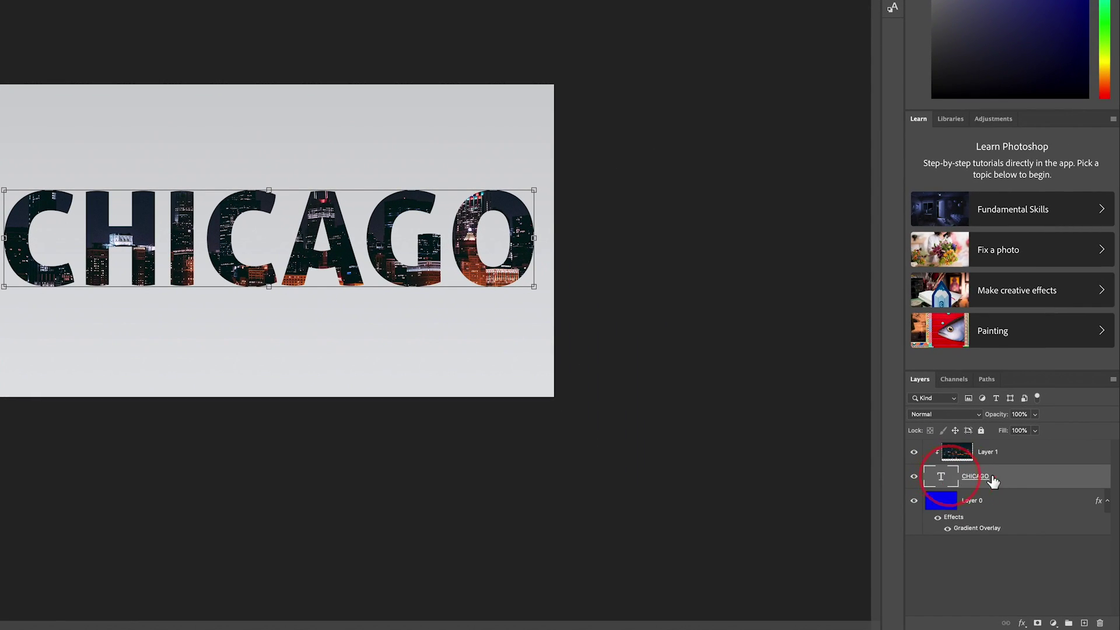
- Open the Layer Style dialog for the CHICAGO type layer
click(824, 465)
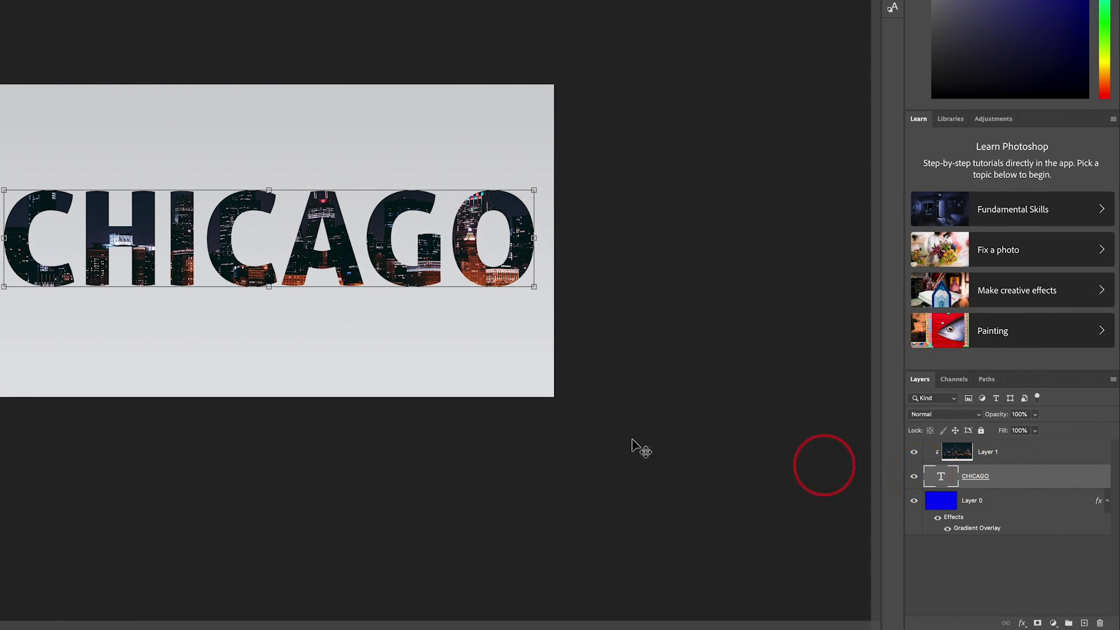
click(1015, 480)
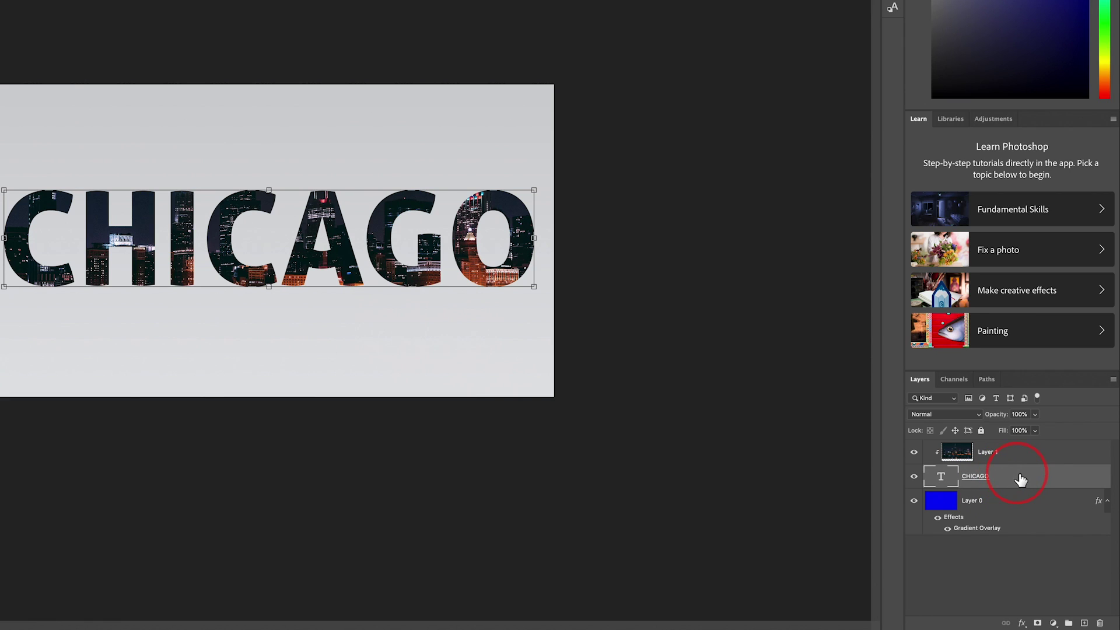
double_click(1021, 479)
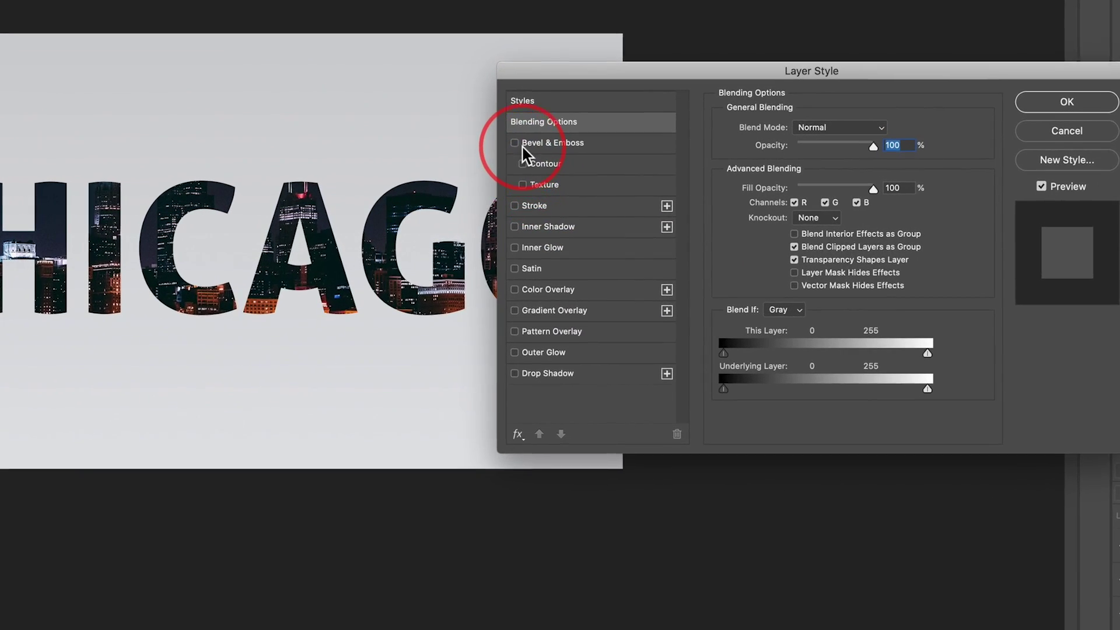
- Add Bevel & Emboss and Drop Shadow to CHICAGO, resetting both effects to defaults
click(592, 142)
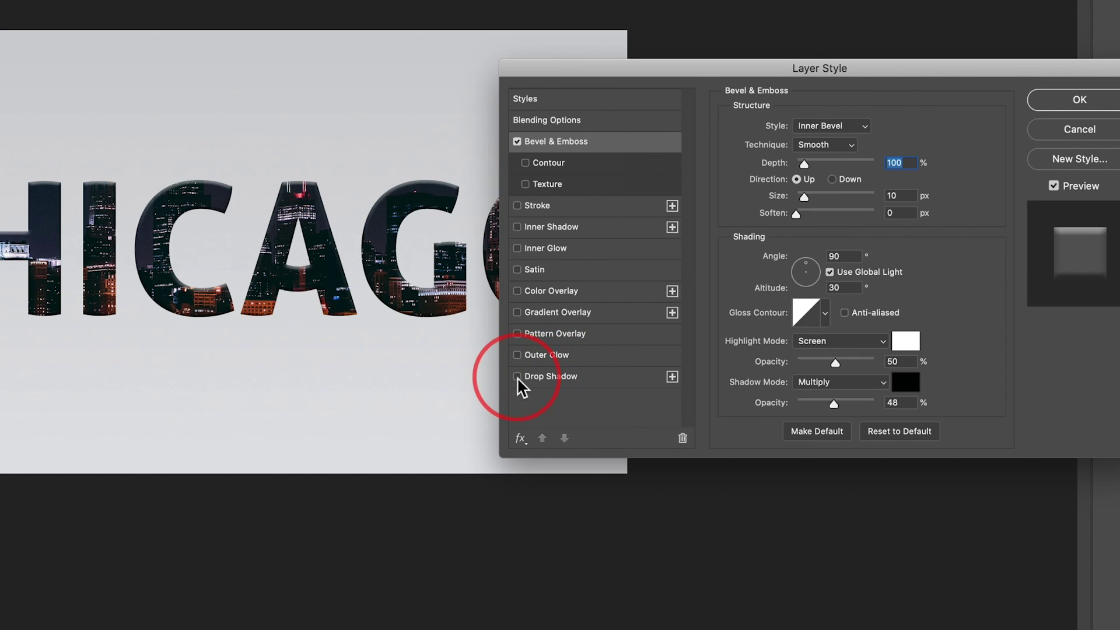
click(557, 378)
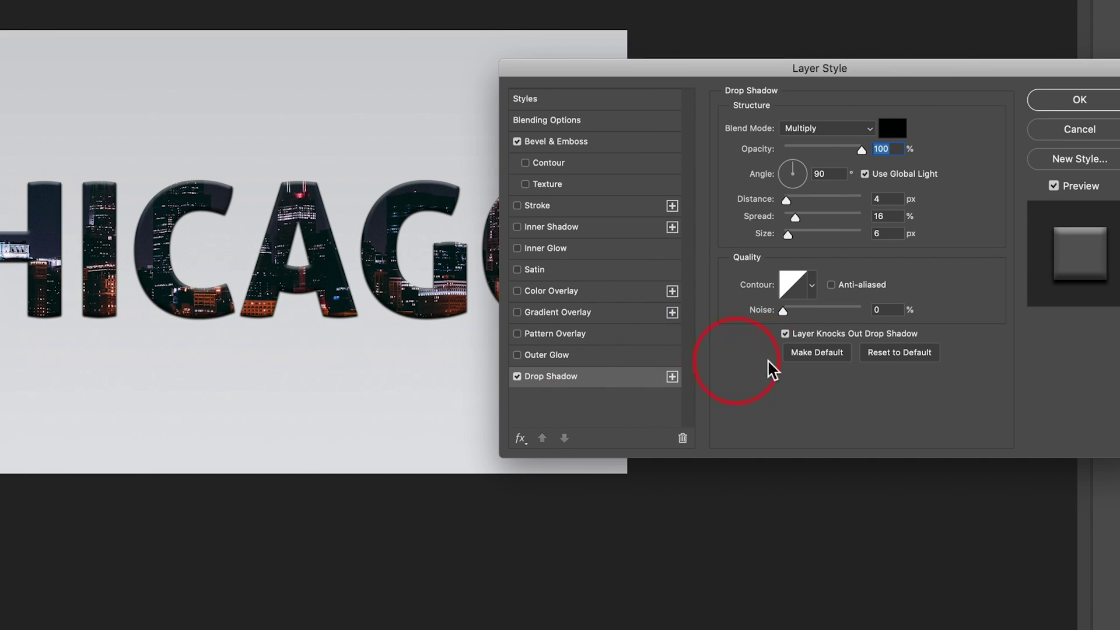
click(875, 357)
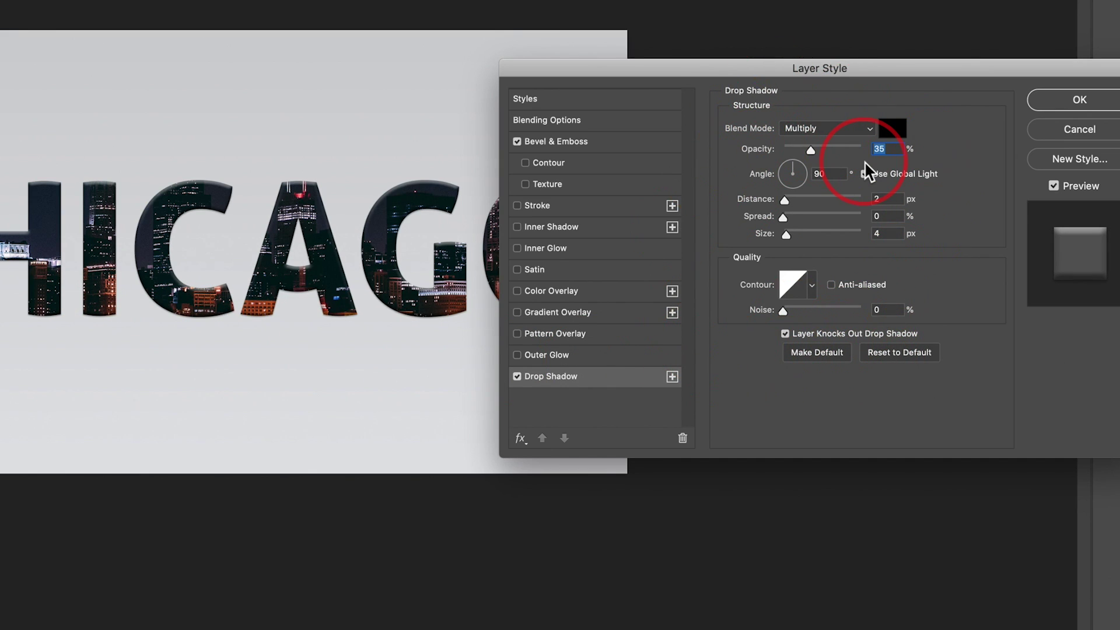
click(589, 142)
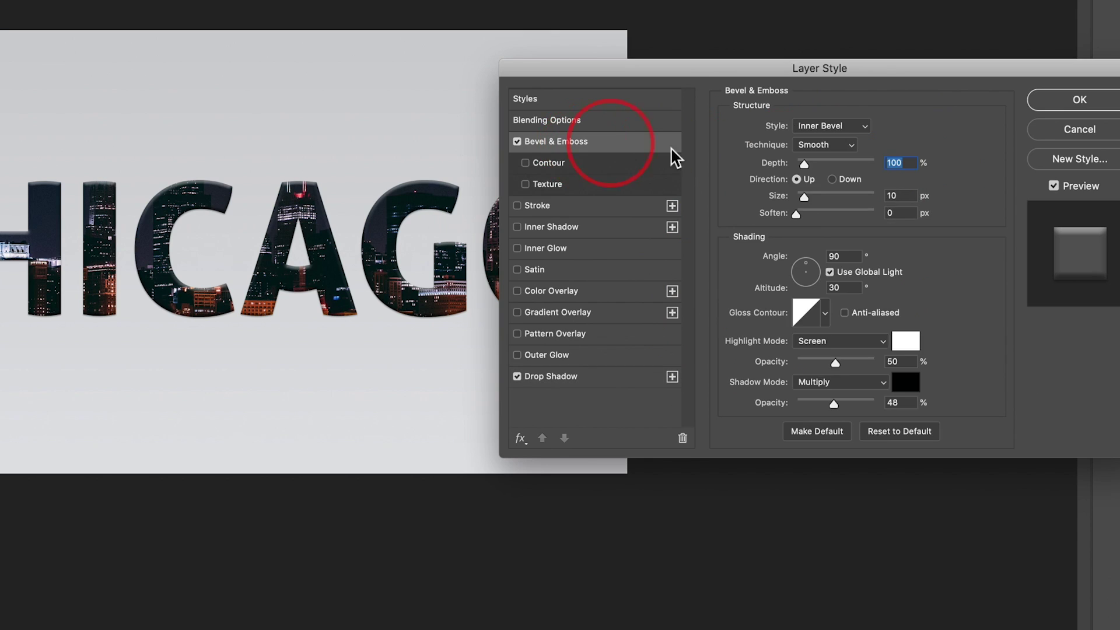
click(893, 431)
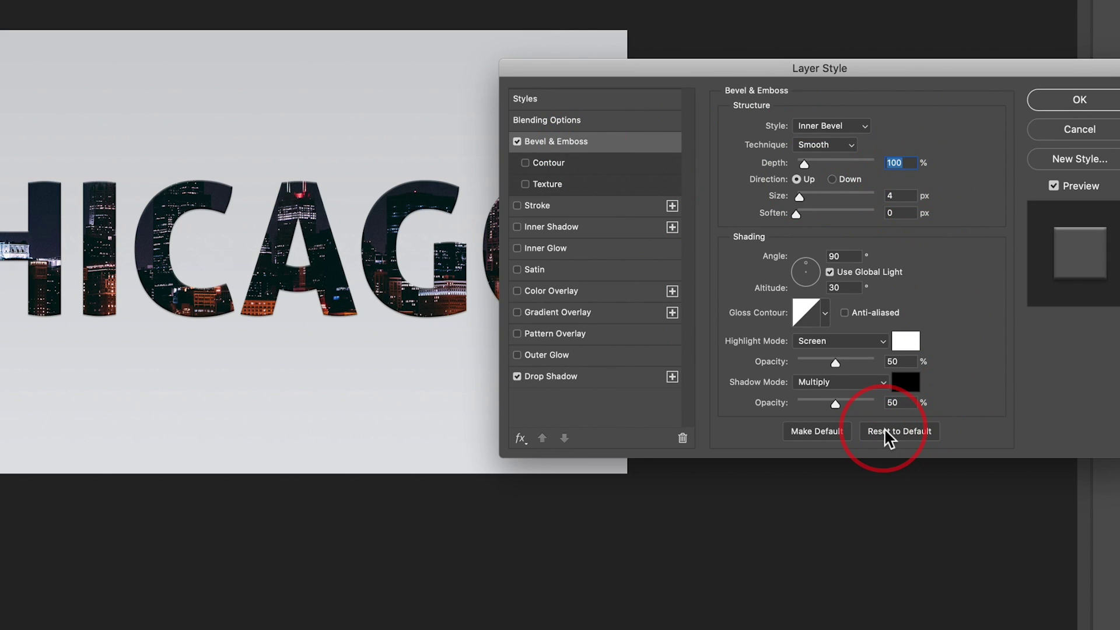
- Set the CHICAGO bevel size to 6 px after briefly trying 38 px
drag(800, 197, 815, 197)
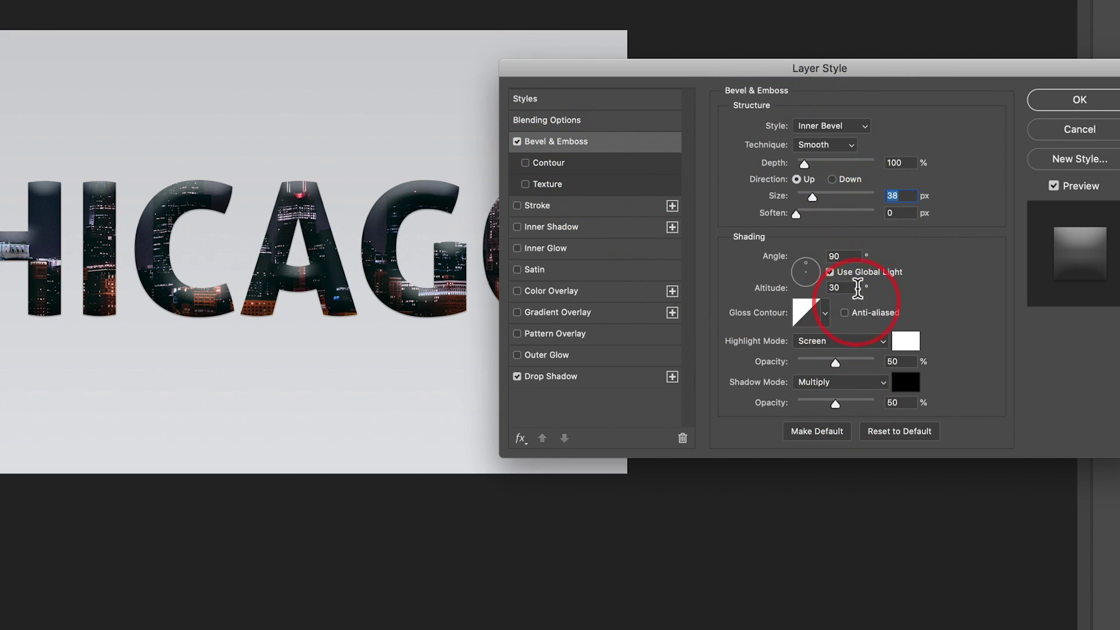
drag(813, 197, 800, 201)
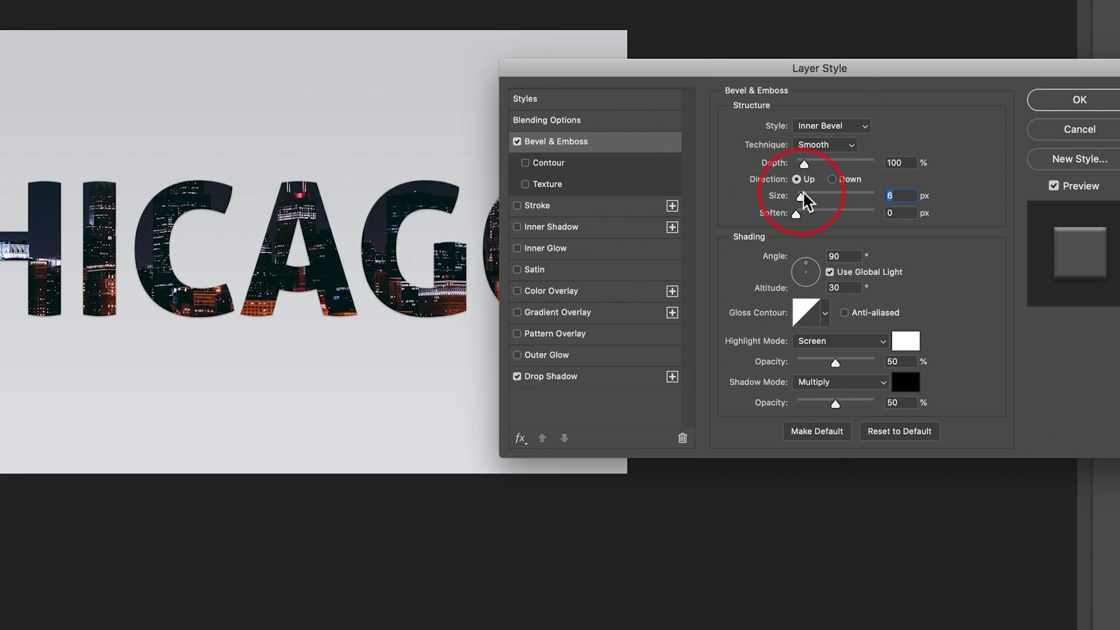
click(557, 378)
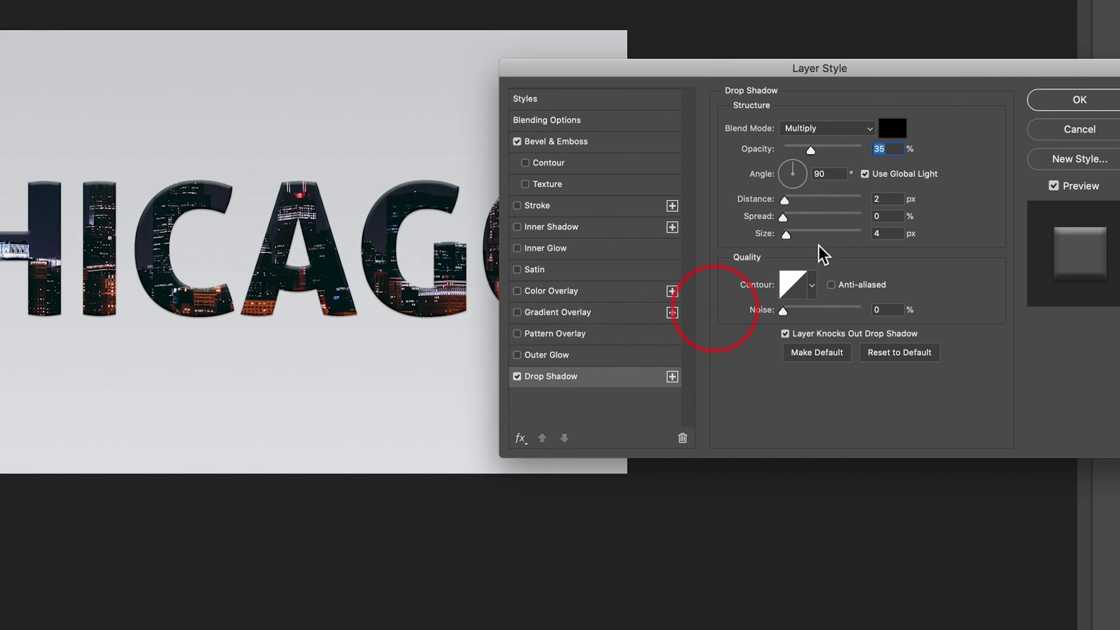
- Give the drop shadow 22 px distance, 22% spread and a 27° angle, then apply the styles
drag(804, 203, 803, 215)
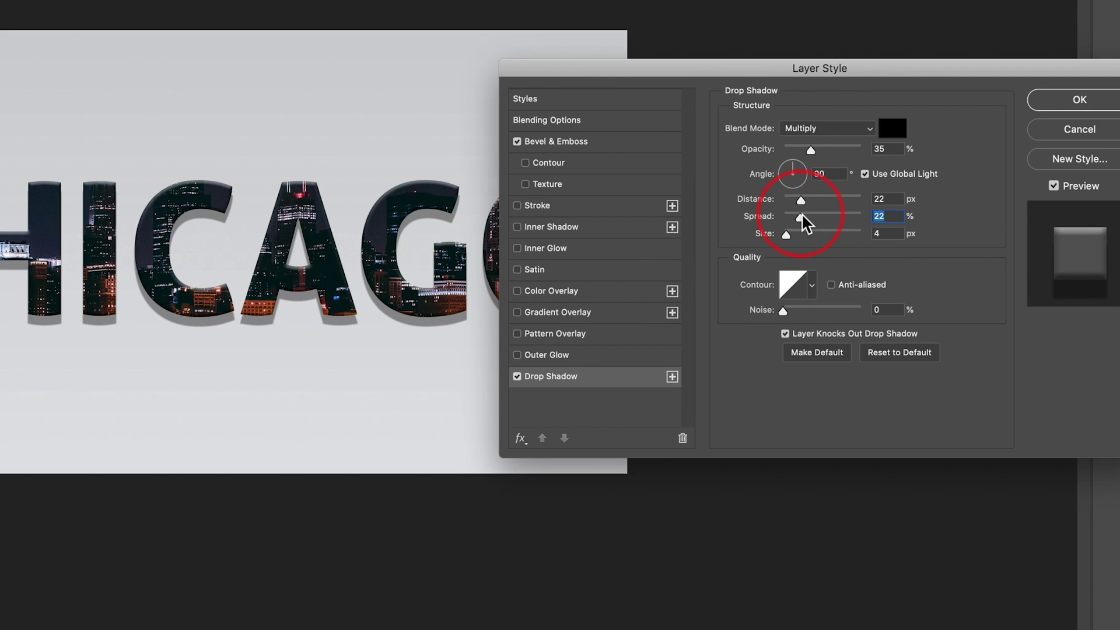
click(801, 168)
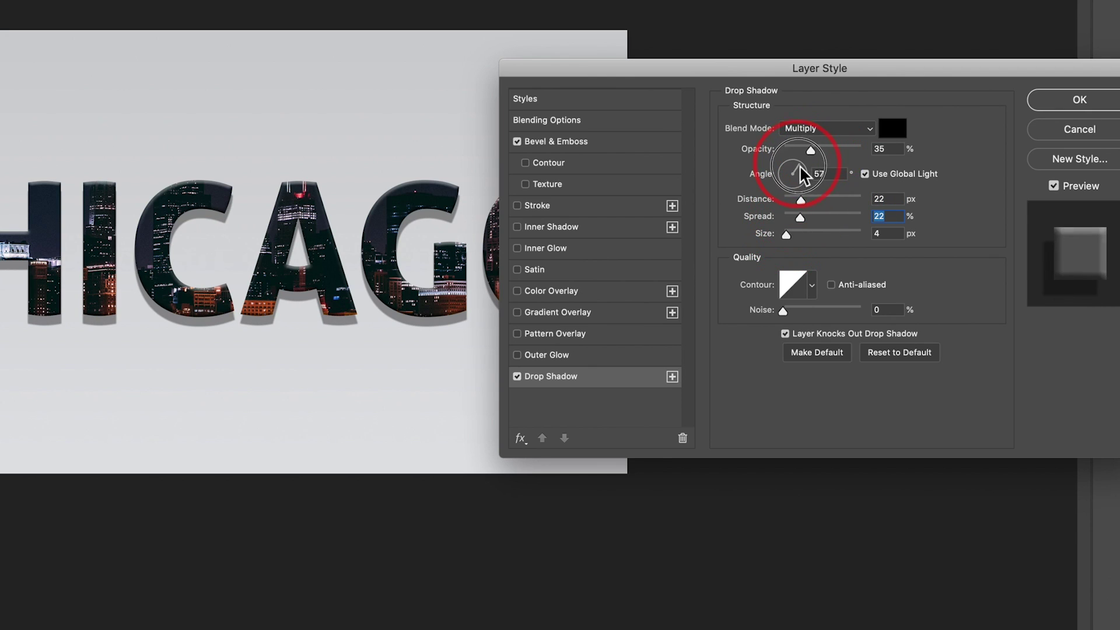
drag(800, 166, 808, 165)
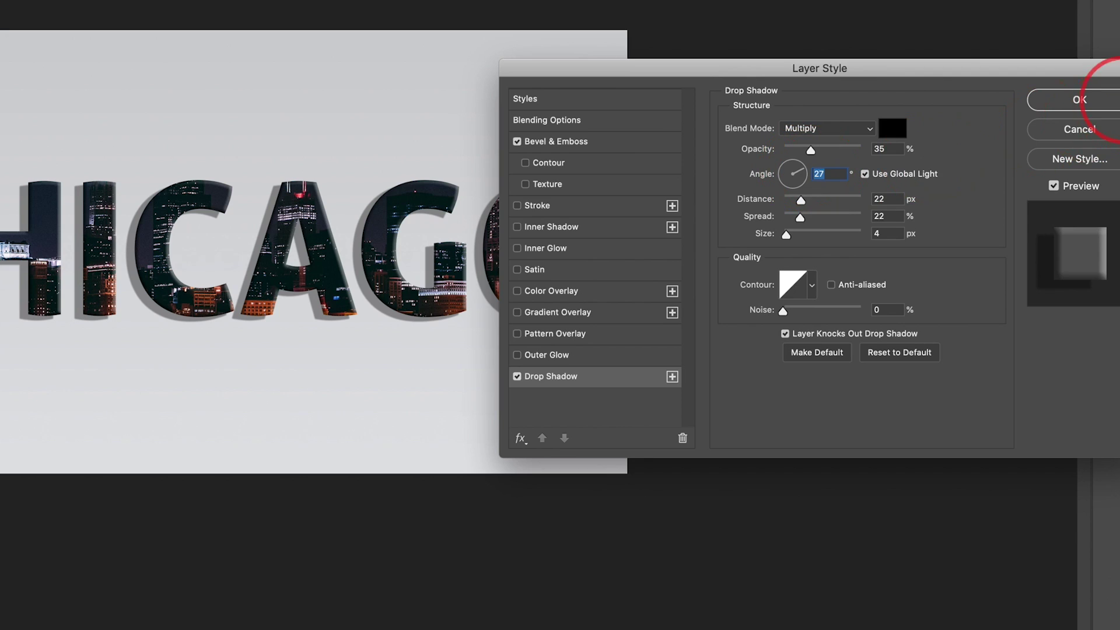
click(1079, 101)
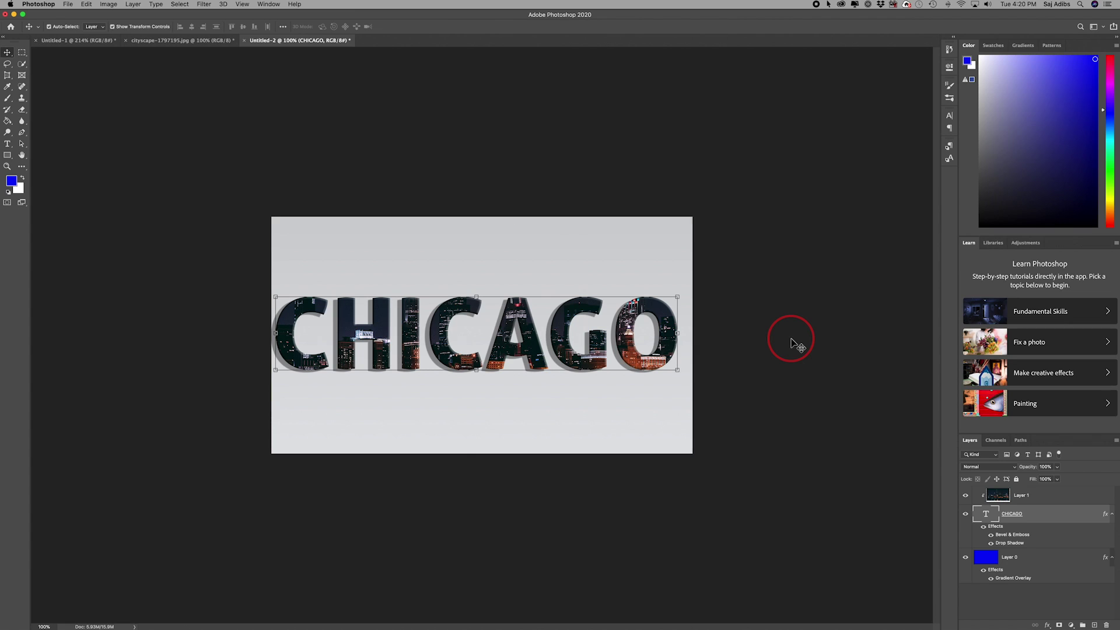